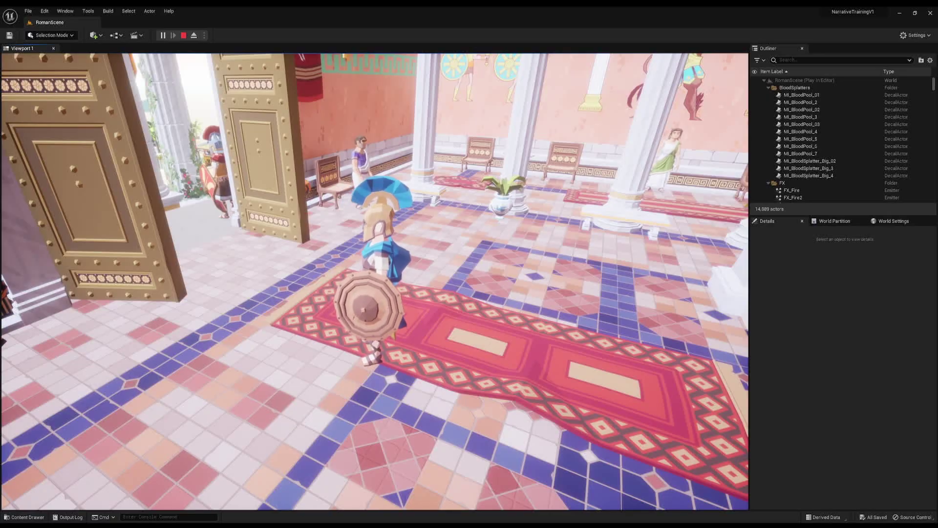
- Walk the character around the hall to look over the NPCs in the running level, and end the play session
key(d)
key(w)
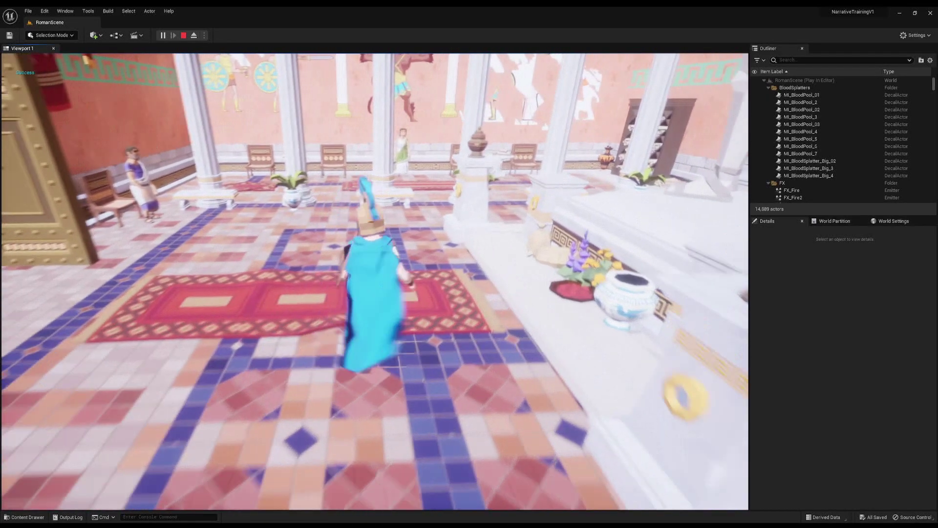
key(a)
key(a)
key(s)
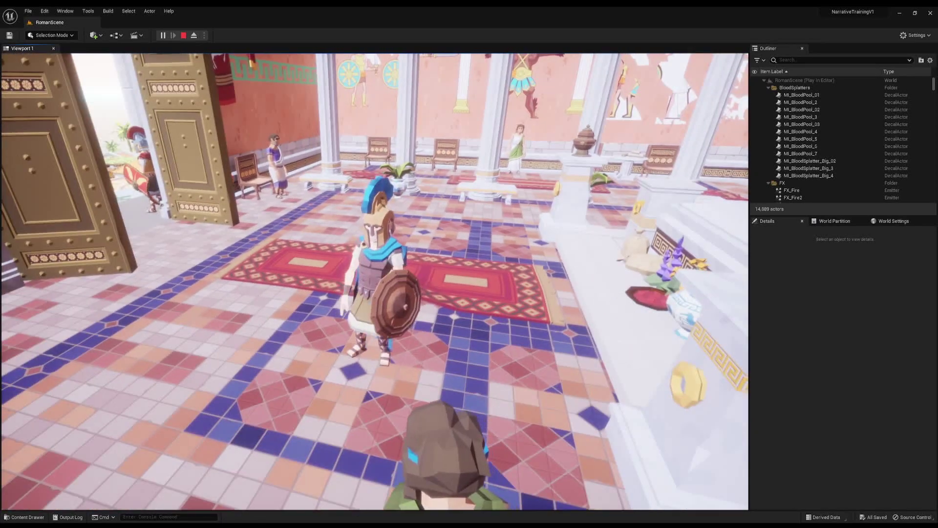
key(d)
key(w)
key(a)
key(w)
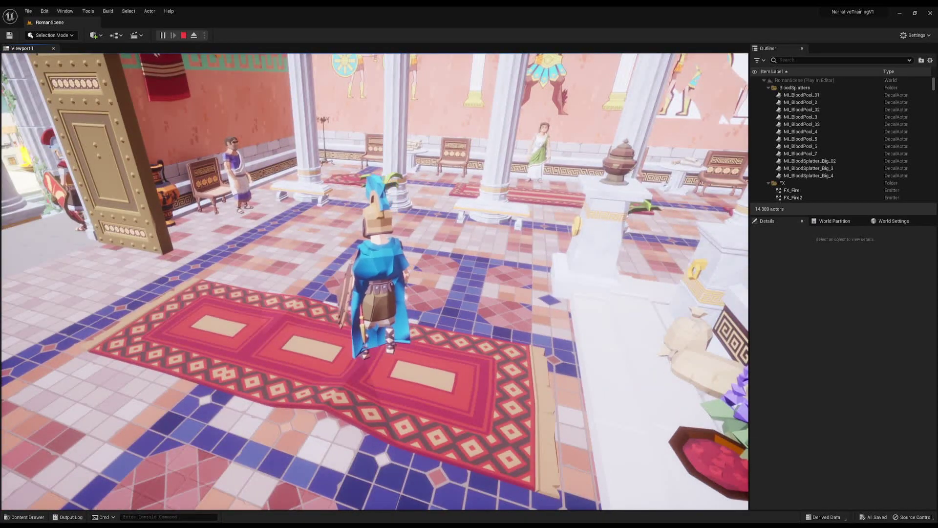
key(d)
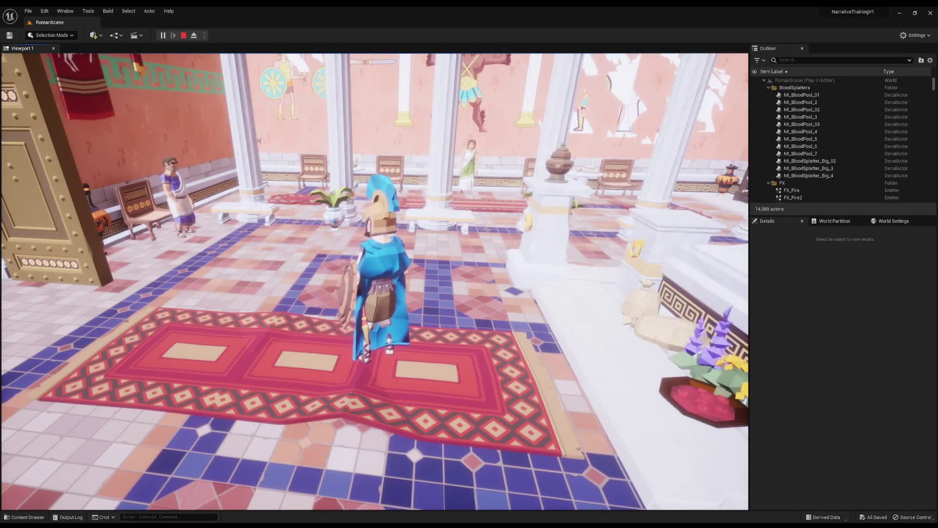
key(a)
key(s)
key(w)
key(s)
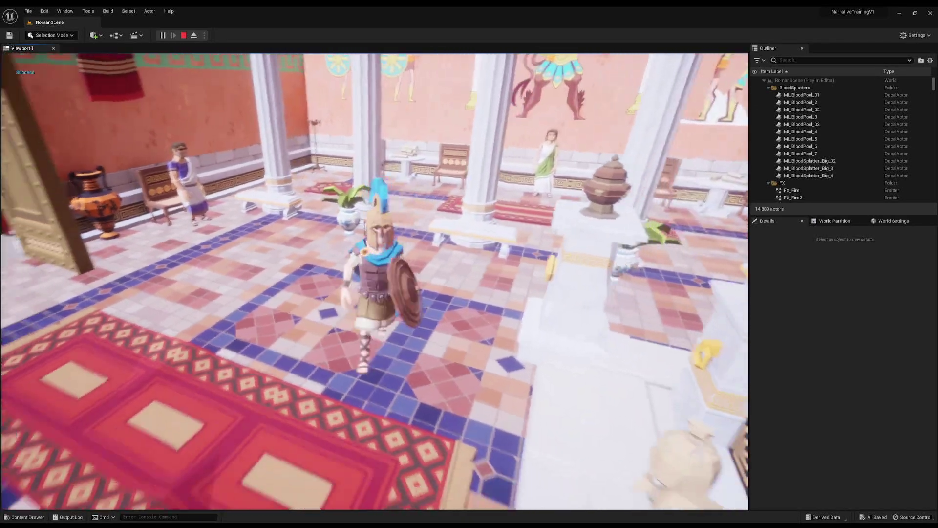
key(w)
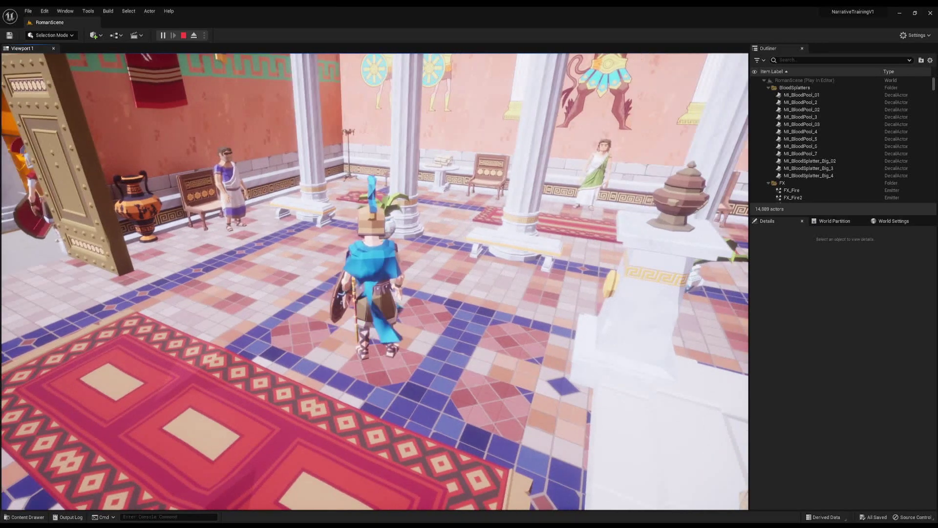
key(Escape)
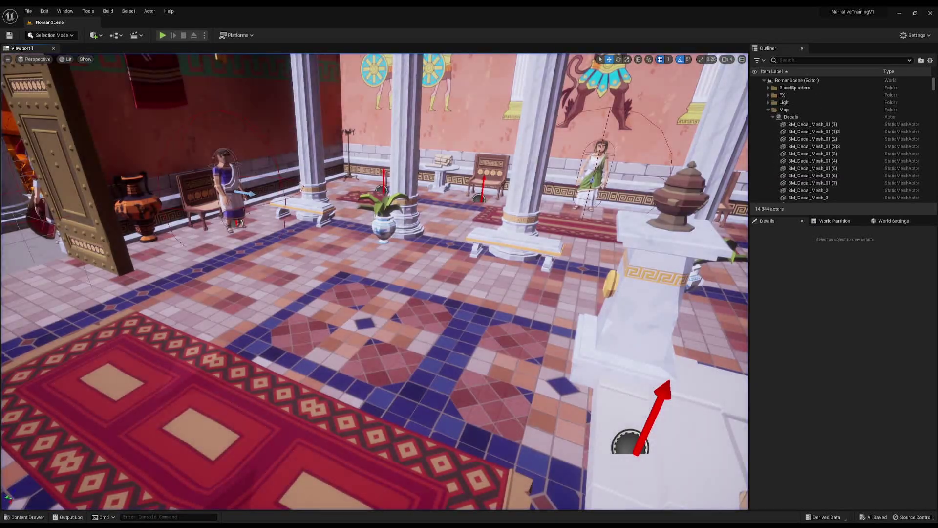
- Select the SM_Icon_Exclamation_01 static mesh in the Meshes folder of PolygonIcons
key(w)
right_drag(152, 68, 104, 41)
key(w)
mouse_move(460, 180)
right_down()
mouse_move(440, 178)
mouse_move(508, 186)
mouse_move(460, 180)
right_up()
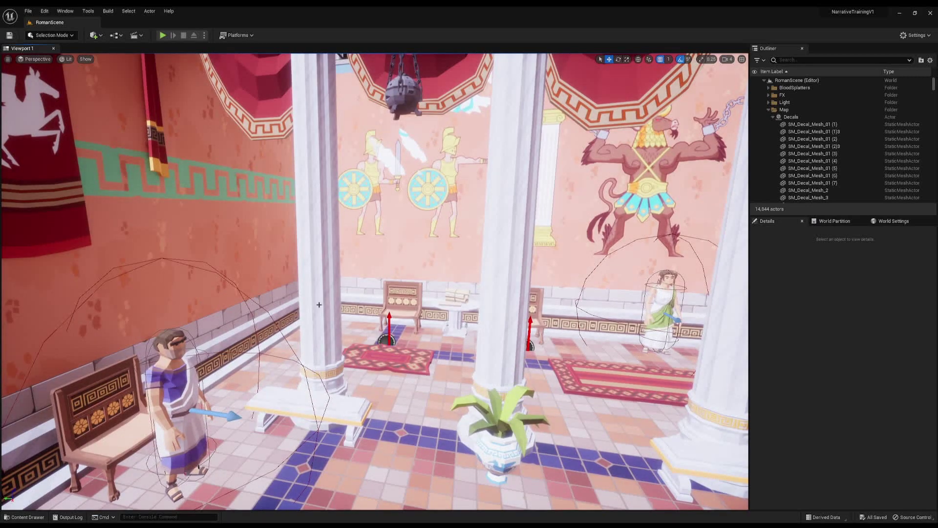
key(s)
right_drag(319, 305, 302, 324)
key(w)
key(s)
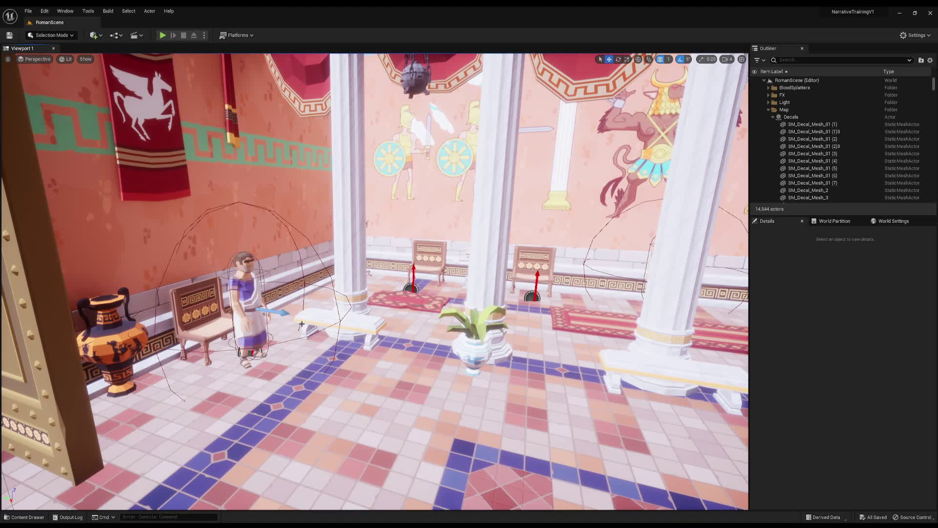
key(ctrl+space)
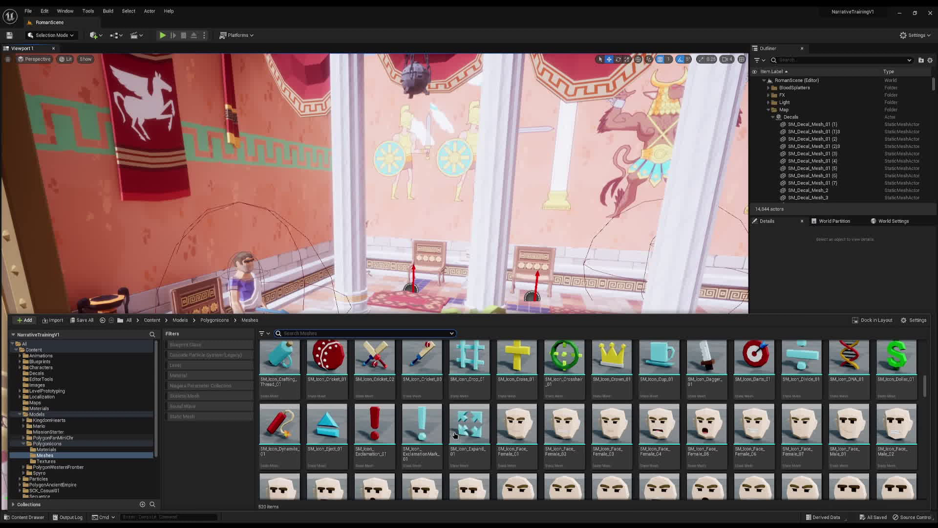
click(374, 425)
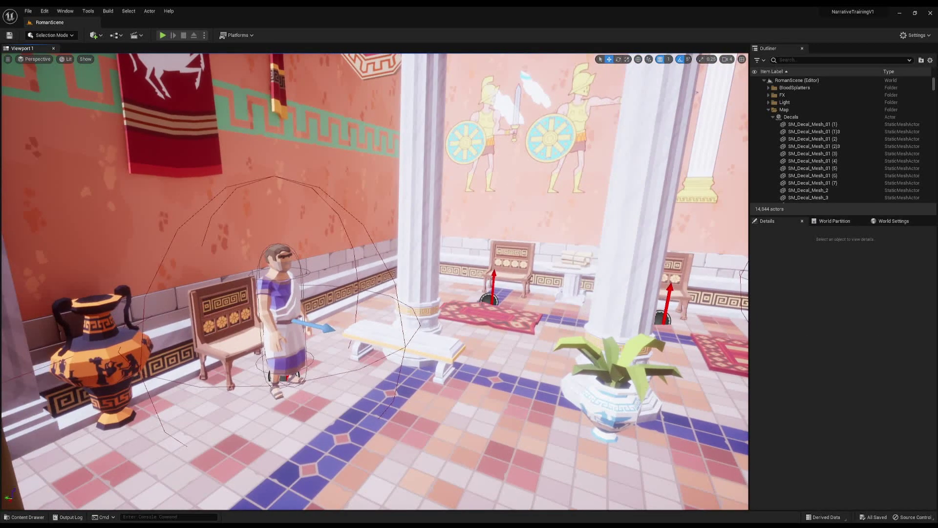
- Open the parent blueprint BP_NPC by way of the purple-robed NPC's BP_NPC_Roman blueprint, and show its component preview
click(274, 376)
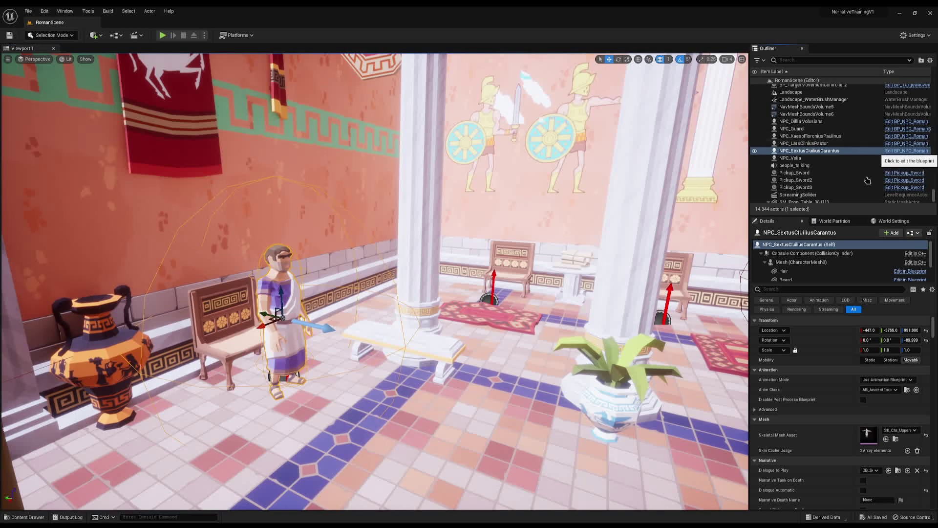
click(907, 151)
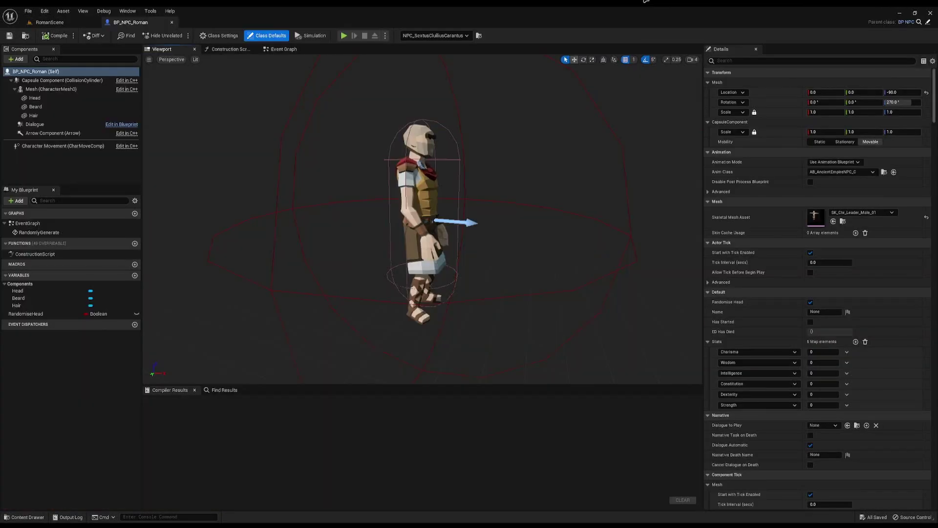
click(928, 25)
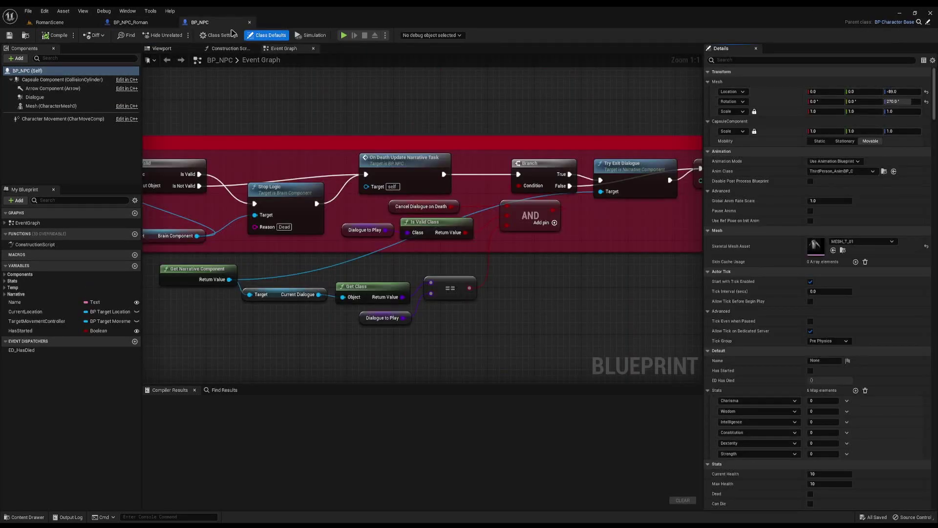
click(172, 22)
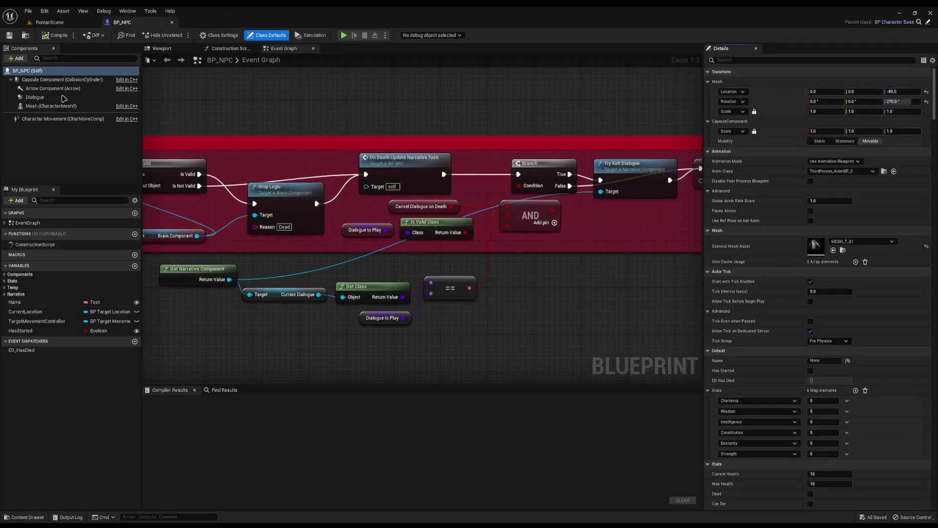
click(164, 51)
- Add a Static Mesh component using SM_Icon_Exclamation_01 under BP_NPC's Capsule Component
key(ctrl+space)
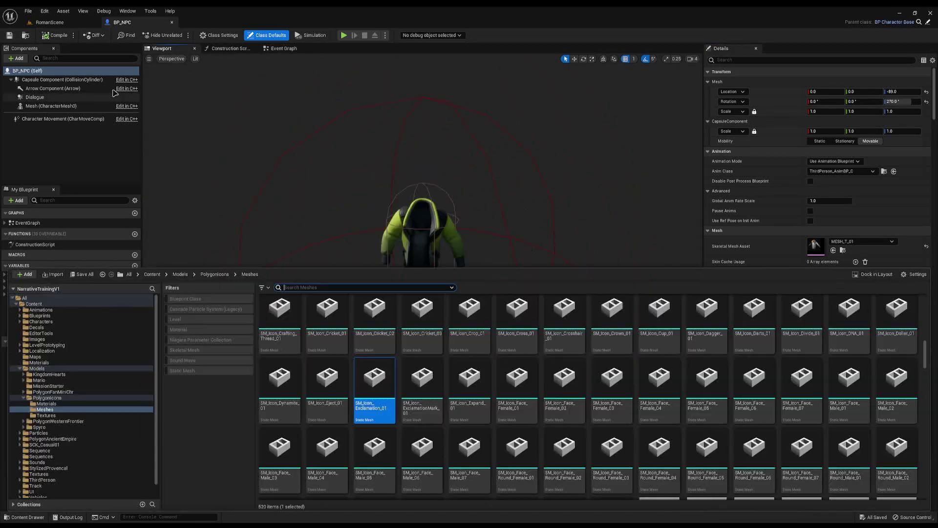
click(73, 79)
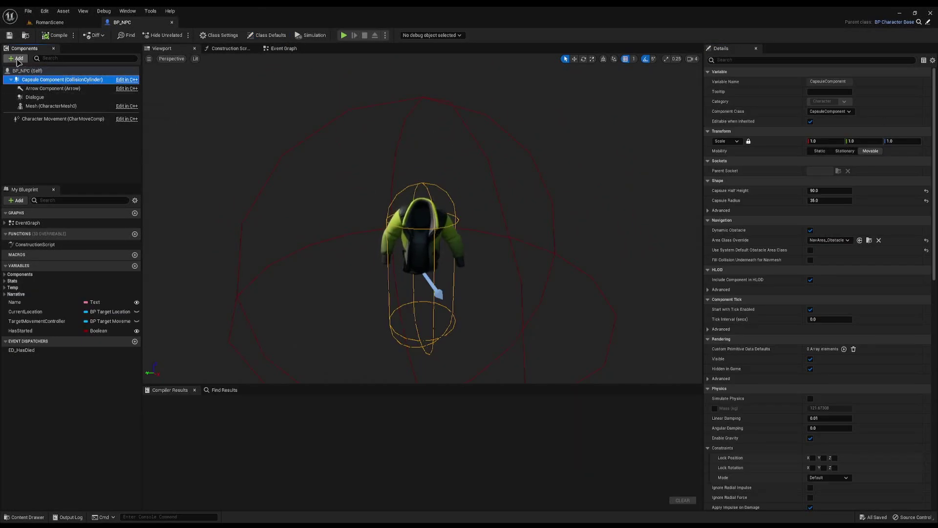
click(17, 59)
text(STAT)
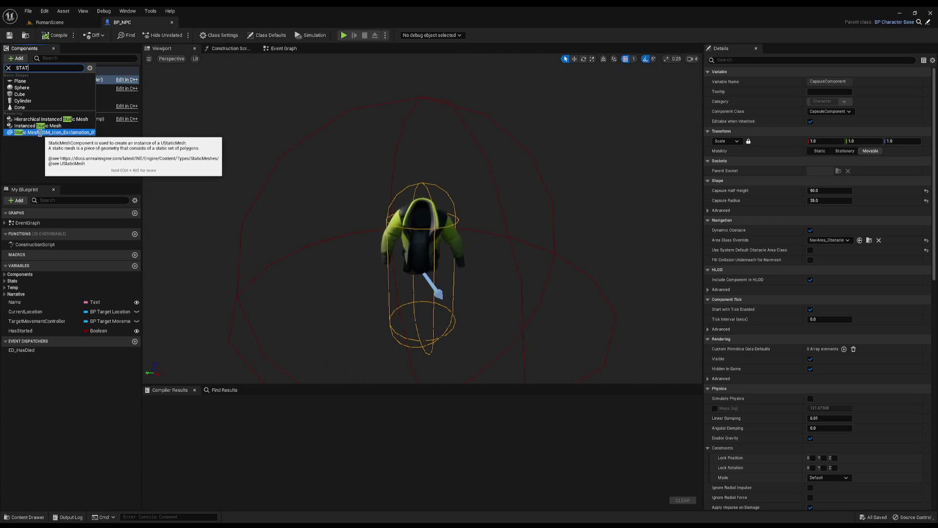
click(39, 133)
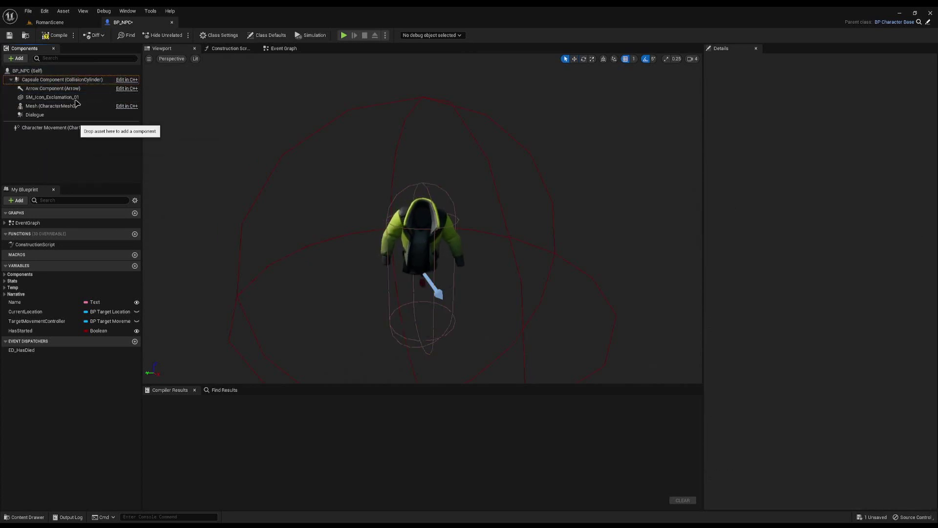
- Raise the exclamation mesh above the character, rotate it about -90° around Z and scale it to 3.0 on all axes
click(65, 96)
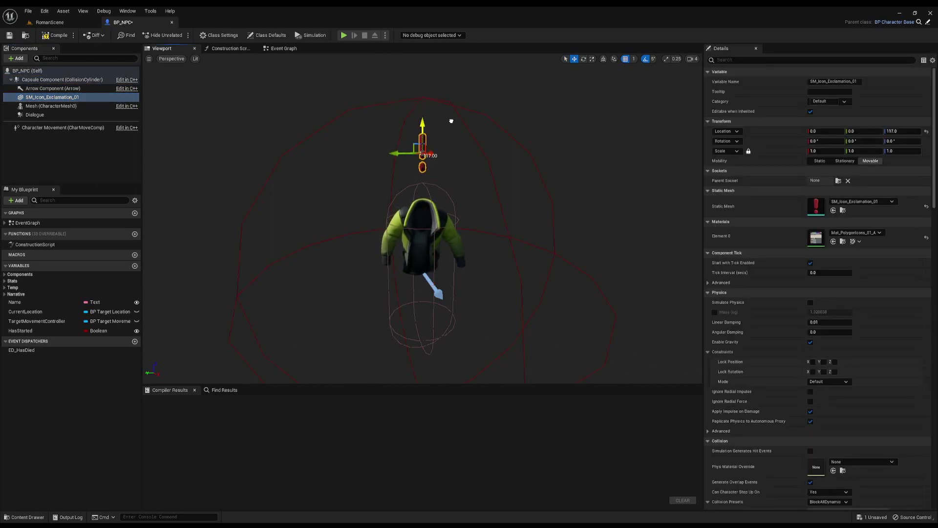
key(e)
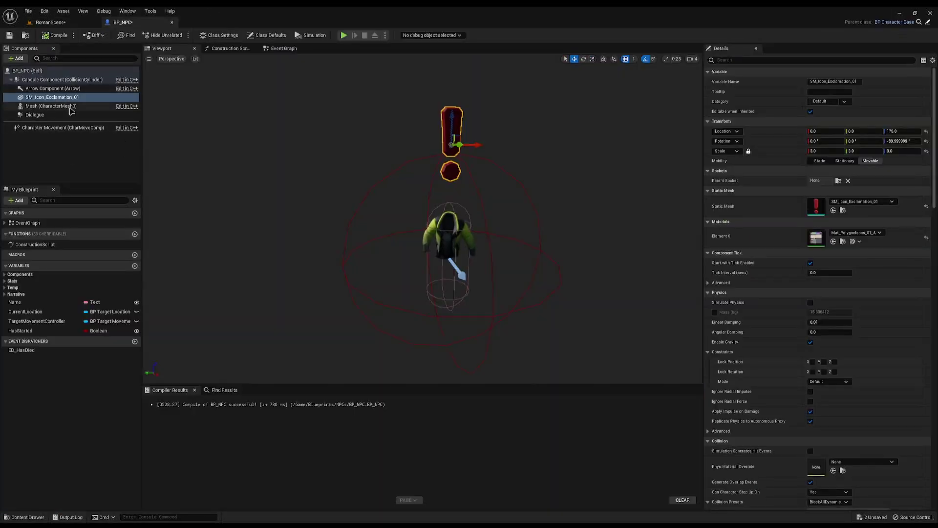
- Disable Cast Shadow and Receive CSM Shadows for the exclamation mesh
click(741, 60)
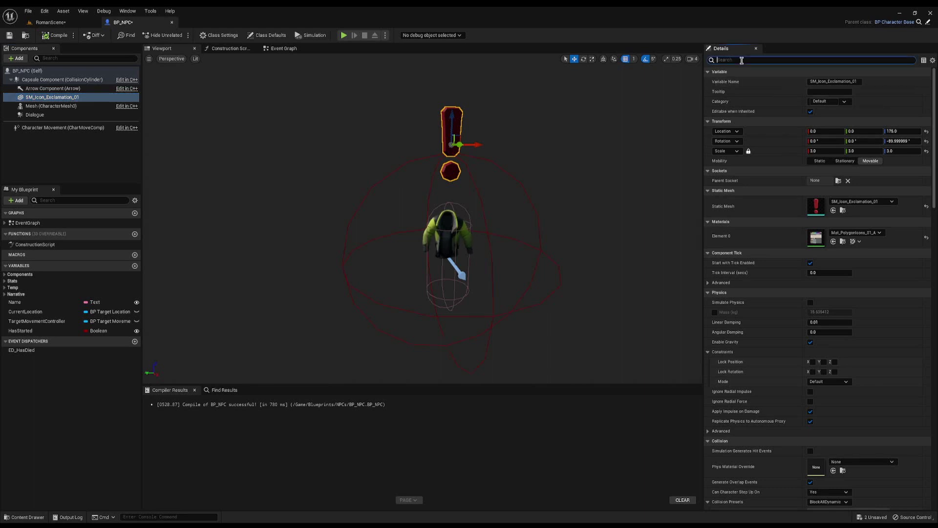
text(shado)
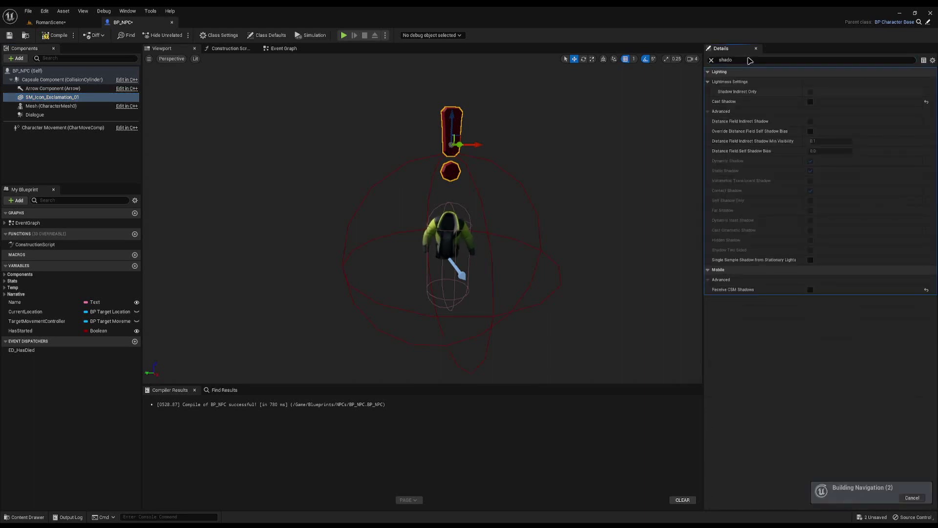
- Set the exclamation mesh to NoCollision with Can Character Step Up On set to No, and disable Can Ever Affect Navigation
click(750, 59)
text(col)
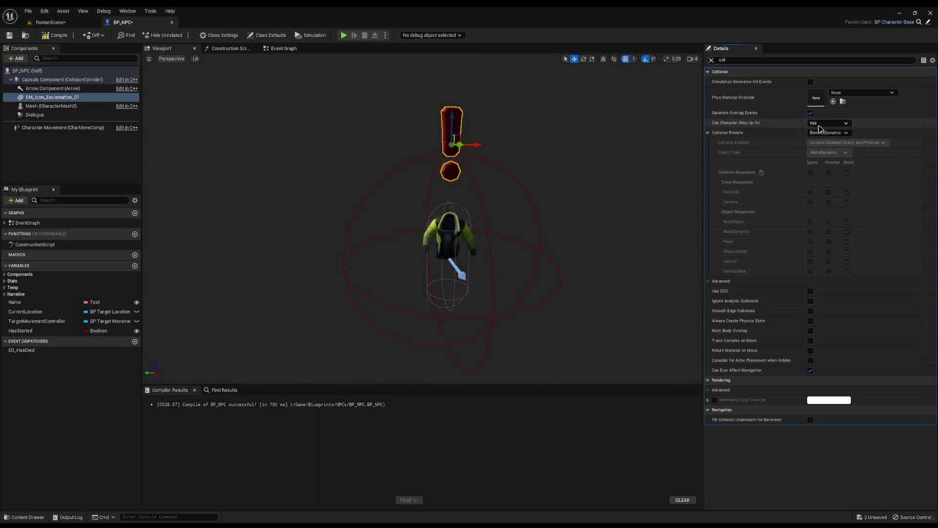
click(829, 123)
click(821, 130)
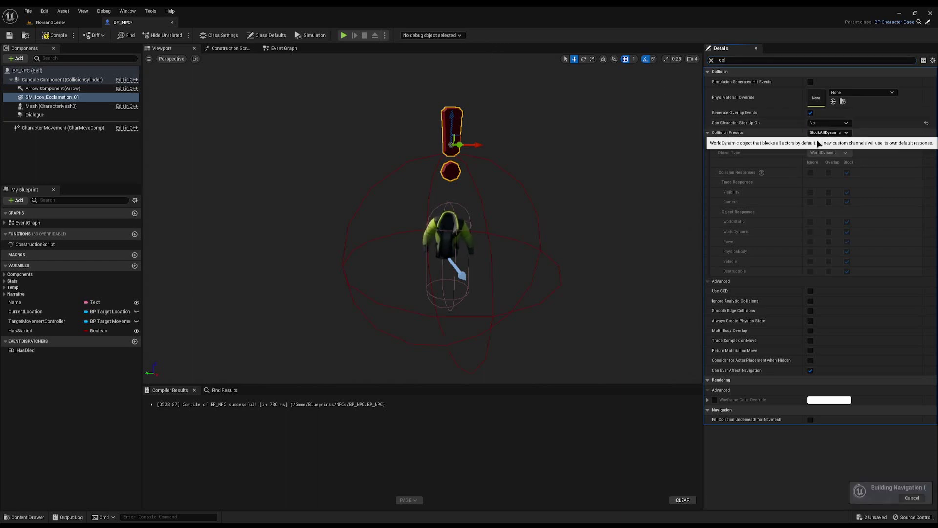
click(826, 133)
click(826, 155)
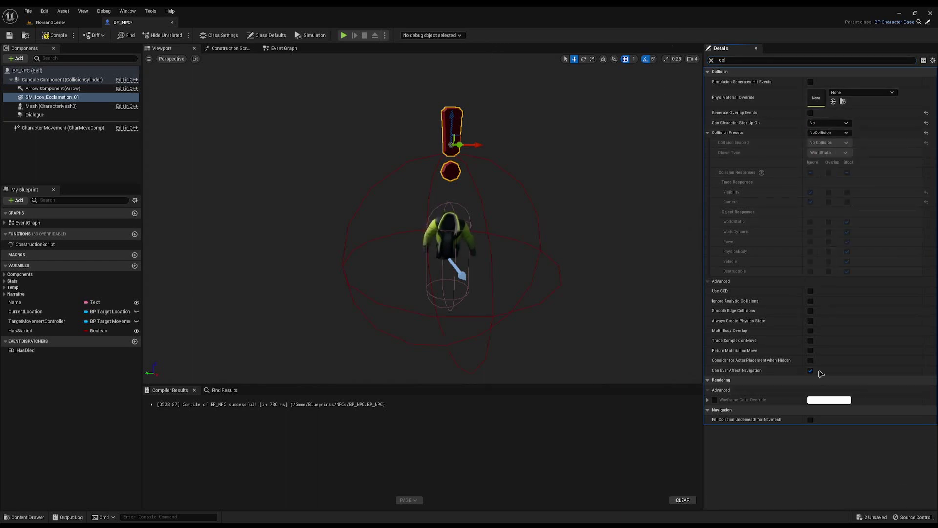
click(811, 372)
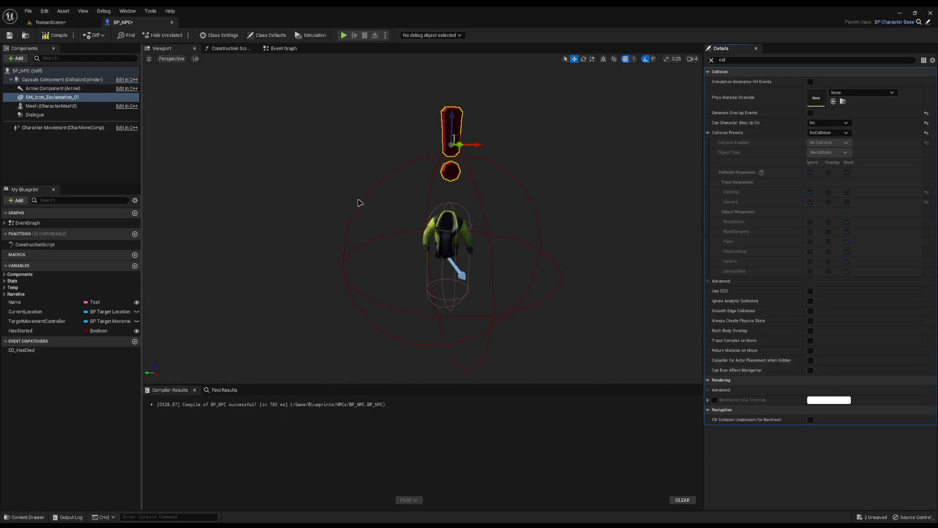
- Disable Start with Tick Enabled for the exclamation mesh component
mouse_move(364, 184)
right_down()
mouse_move(342, 182)
mouse_move(391, 183)
mouse_move(360, 181)
right_up()
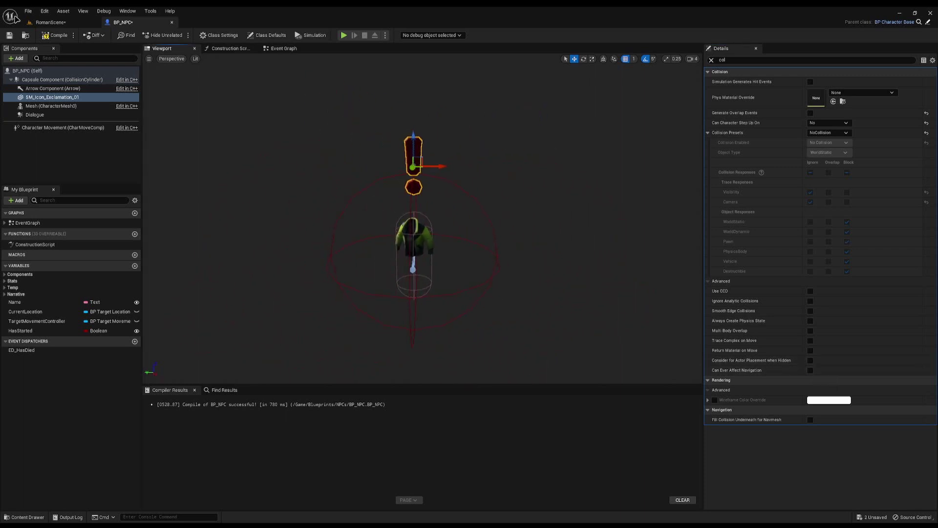
click(725, 60)
text(tick)
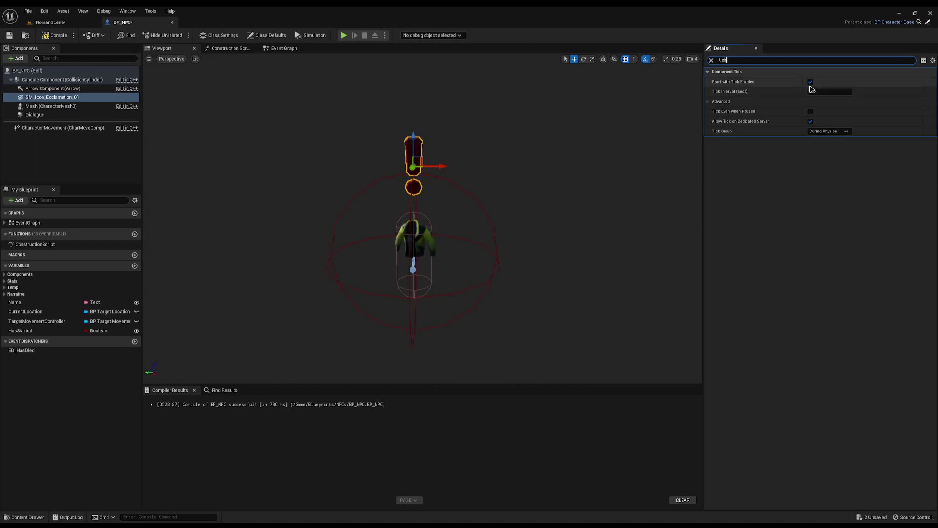
click(811, 82)
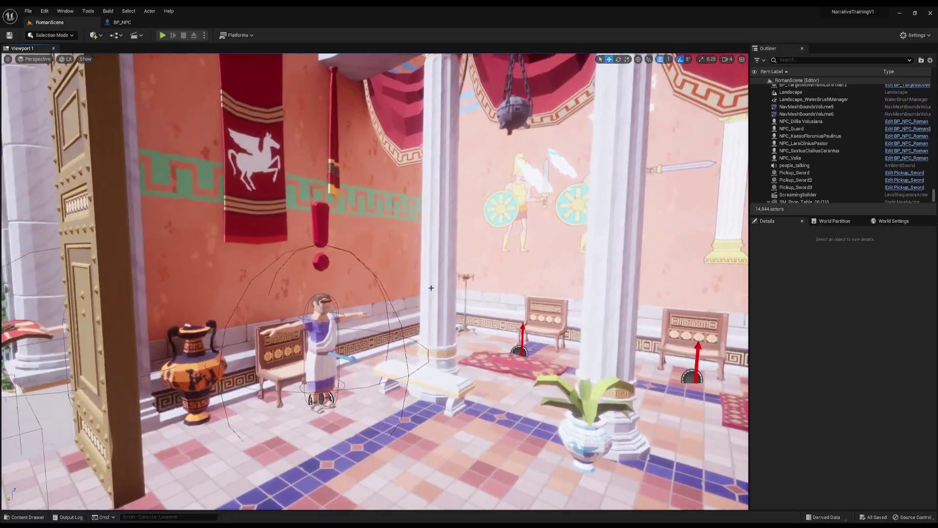
- Inspect the exclamation marker above the NPC in the RomanScene level, and return to the BP_NPC blueprint
mouse_move(431, 288)
right_down()
mouse_move(294, 288)
mouse_move(537, 286)
mouse_move(425, 288)
right_up()
key(w)
key(s)
key(w)
click(122, 22)
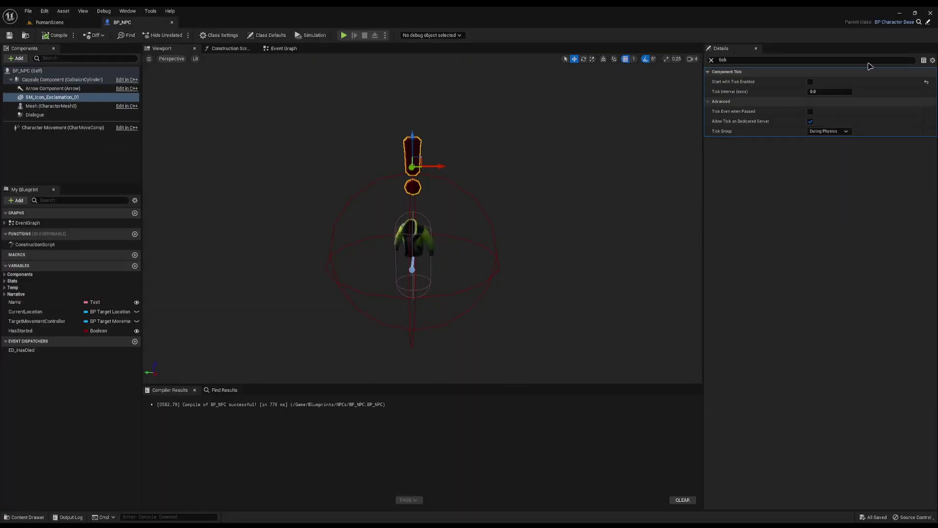
- Turn off the exclamation mesh component's default visibility and rename the component QuestMarker
click(732, 59)
text(hidd)
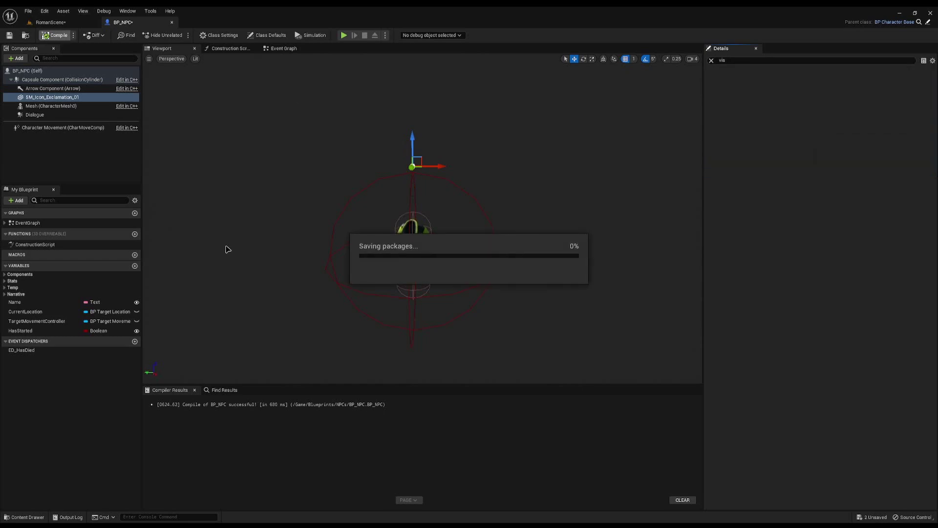
click(50, 22)
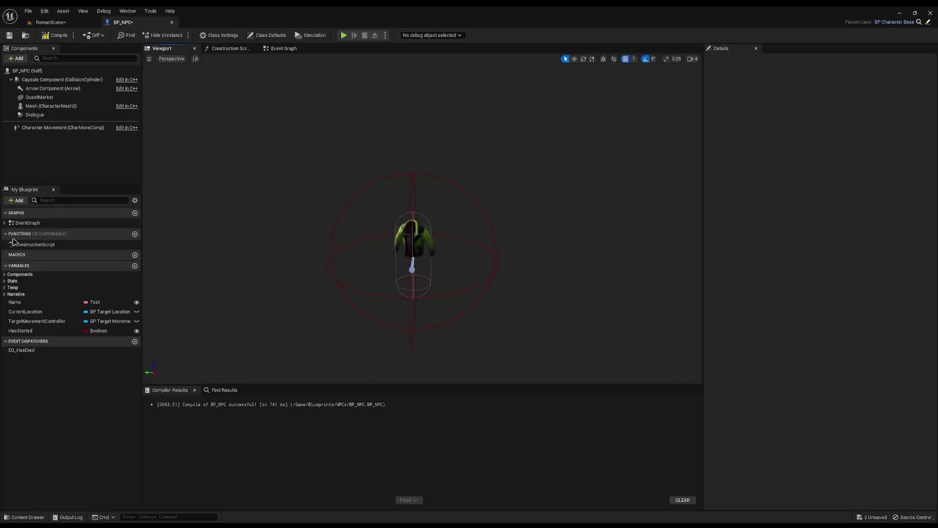
- Create a function named TriggerQuestMarker in BP_NPC and select its entry node
click(135, 234)
text(TriggerQuestMarker)
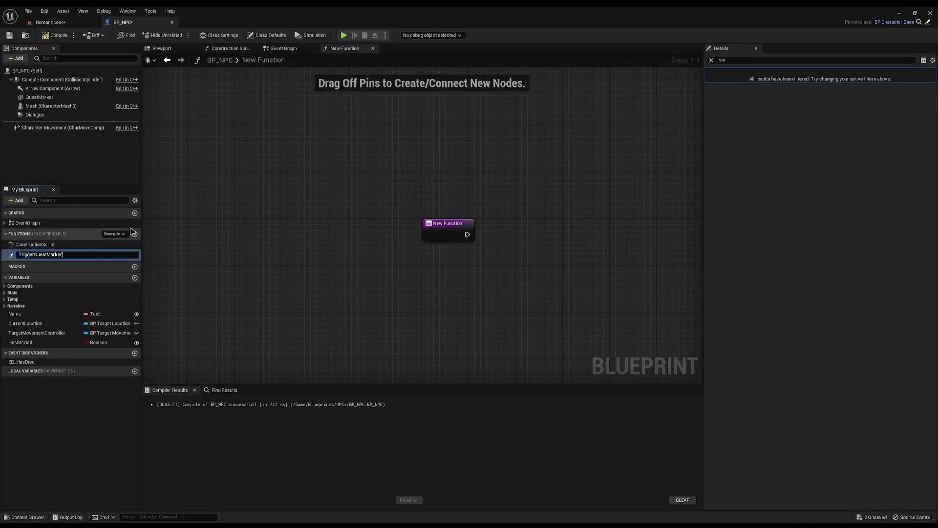
key(Return)
right_drag(459, 275, 357, 262)
click(362, 210)
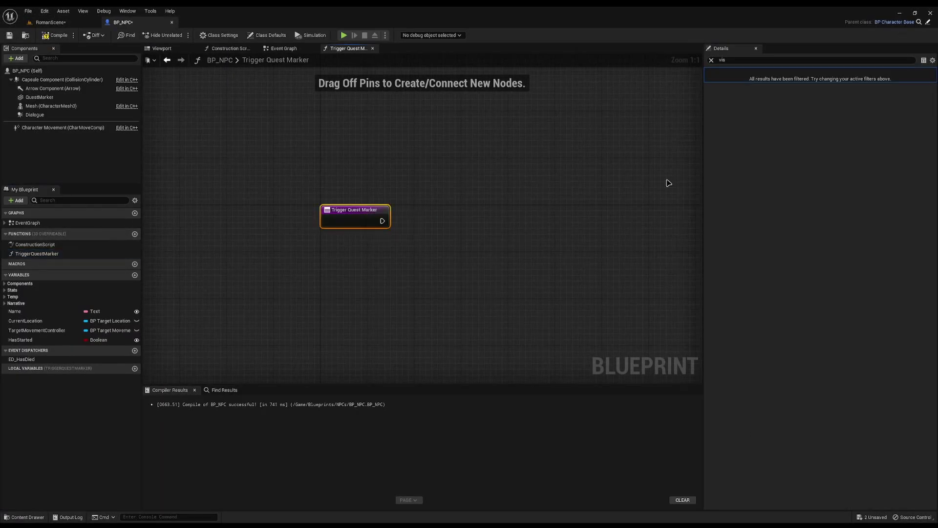
- Add a Boolean input named Hidden to TriggerQuestMarker and wire it to a Set Hidden in Game node targeting QuestMarker
click(712, 60)
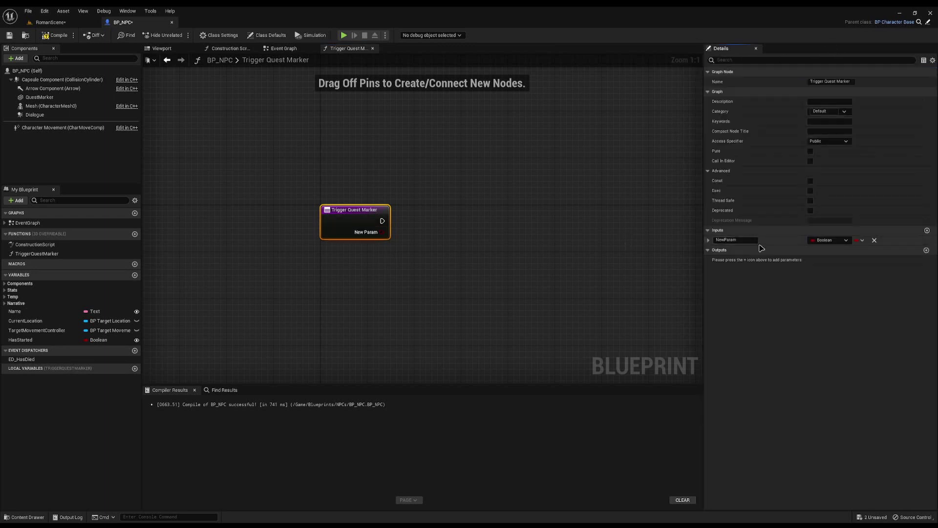
click(739, 240)
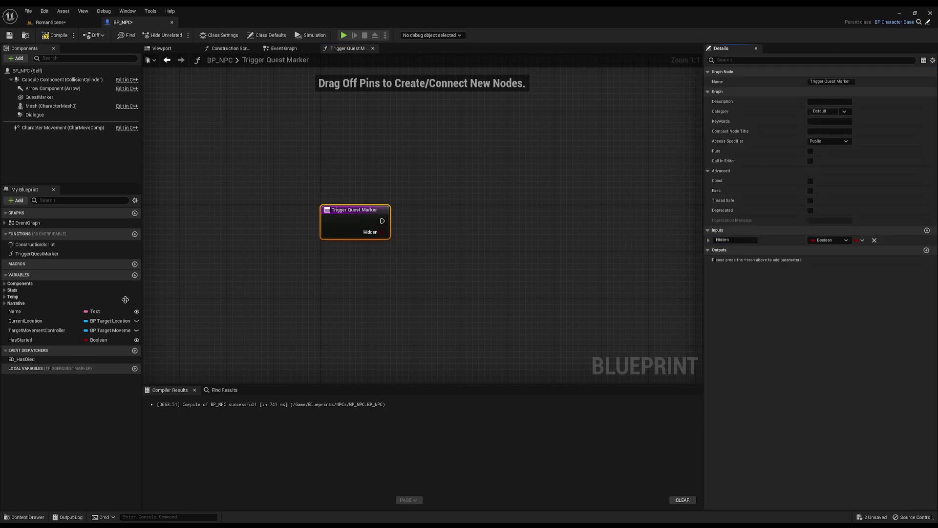
mouse_move(39, 96)
mouse_down()
mouse_move(394, 281)
mouse_move(378, 269)
mouse_move(422, 236)
mouse_up()
text(set hi)
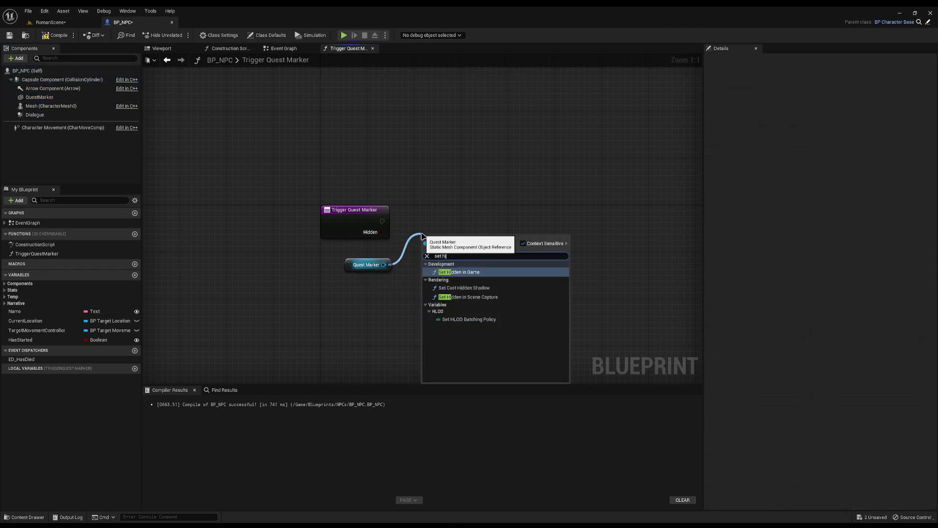
text(dd)
key(Return)
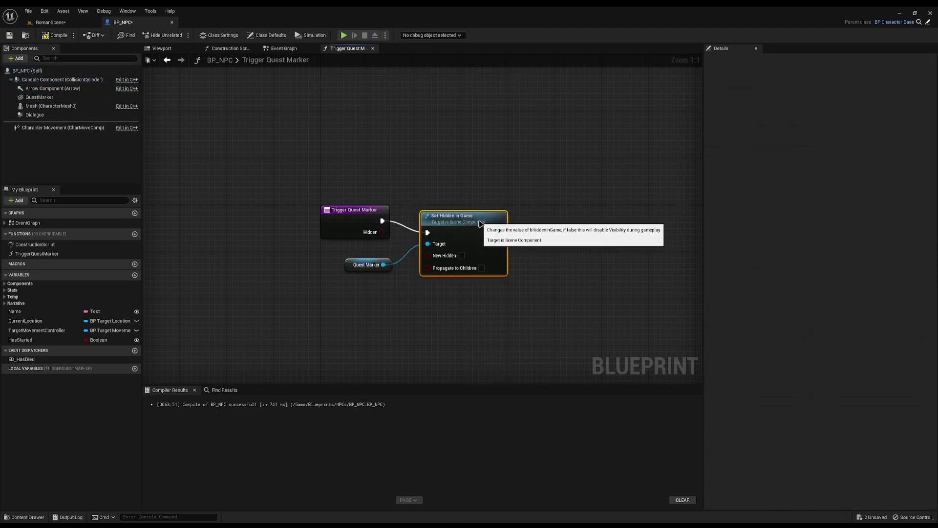
drag(432, 238, 444, 220)
drag(382, 232, 447, 258)
drag(479, 224, 477, 212)
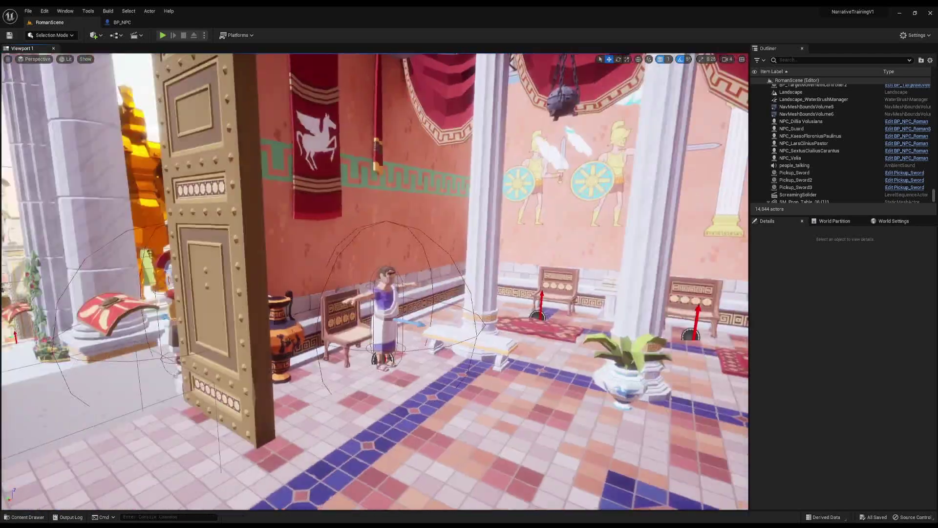
- Turn off Hidden in Game on the QuestMarker component of the purple-robed NPC beside the bench in the RomanScene level
key(w)
right_drag(376, 282, 411, 298)
right_drag(203, 308, 203, 309)
key(s)
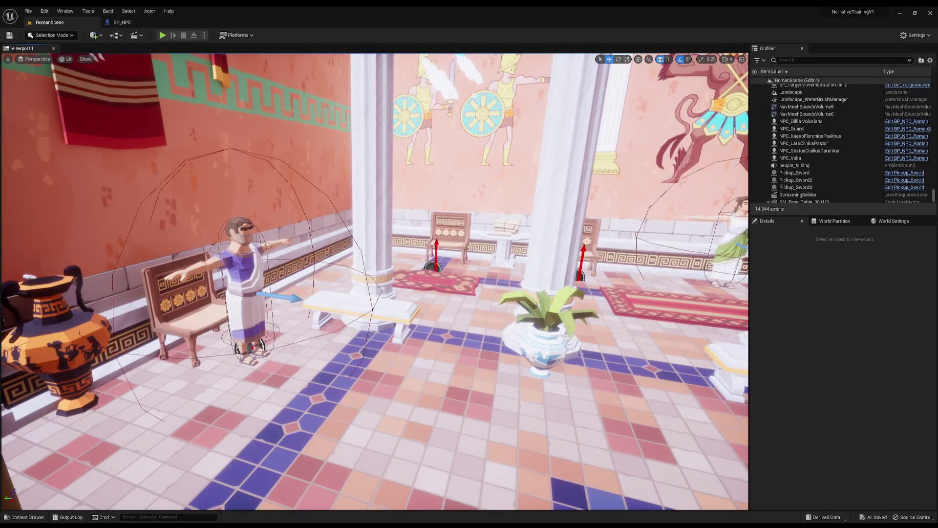
click(244, 274)
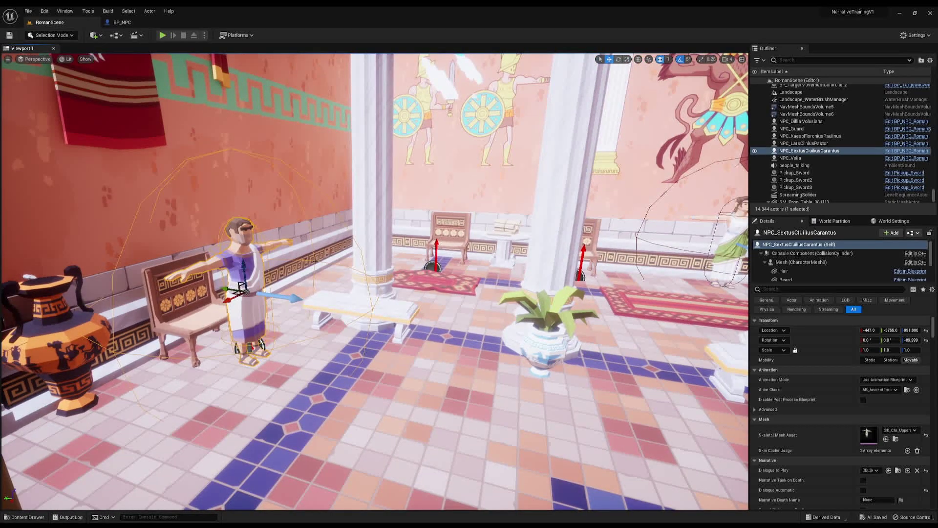
click(764, 262)
click(806, 278)
click(822, 289)
text(hidd)
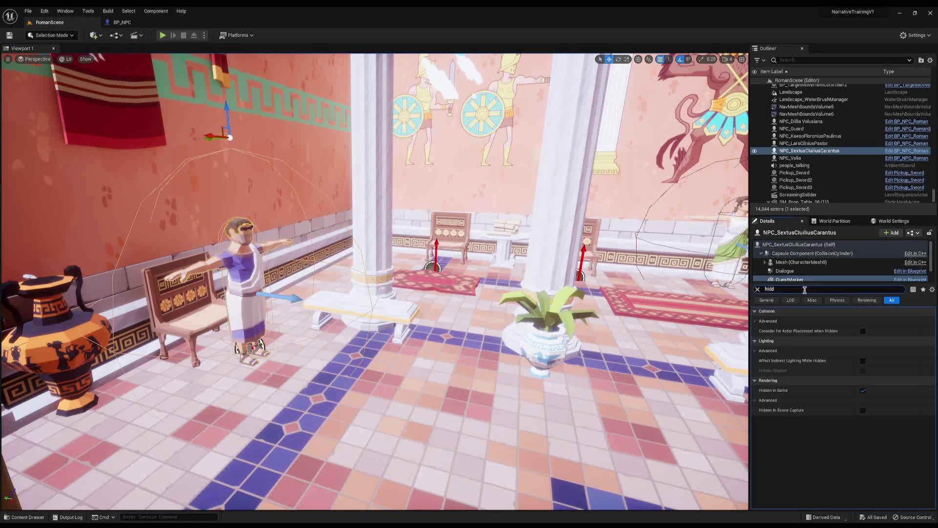
click(864, 391)
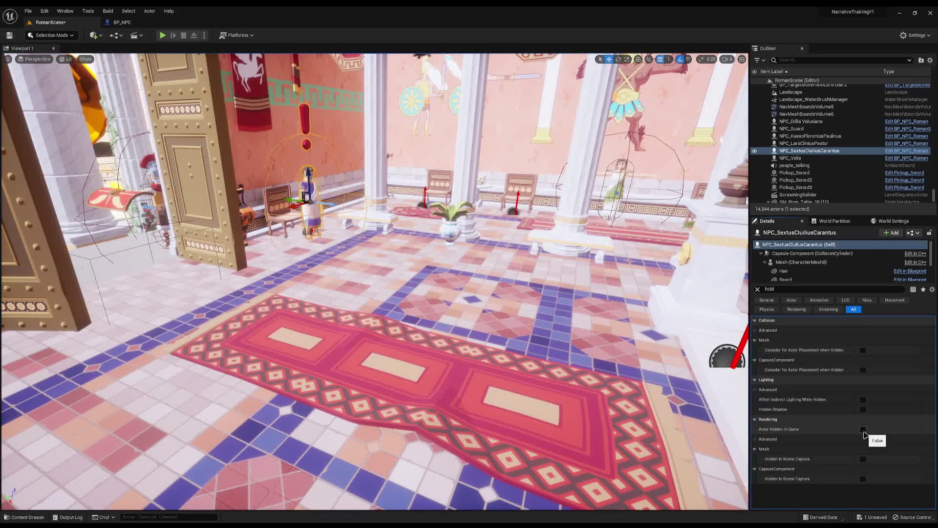
- Turn off Hidden in Game on the QuestMarker component of the green-robed NPC near the minotaur mural
click(794, 290)
key(w)
right_drag(596, 218, 677, 193)
right_drag(405, 264, 391, 293)
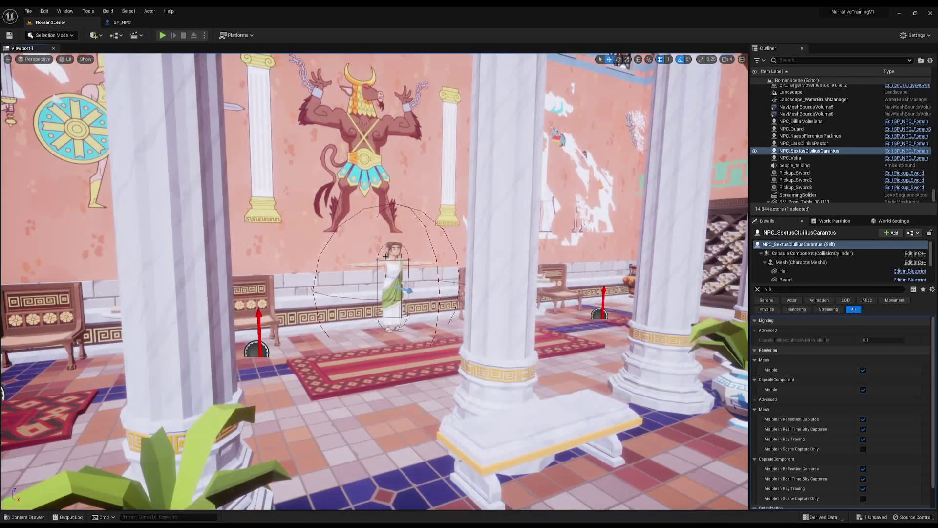
click(387, 258)
scroll(811, 264, down, 3)
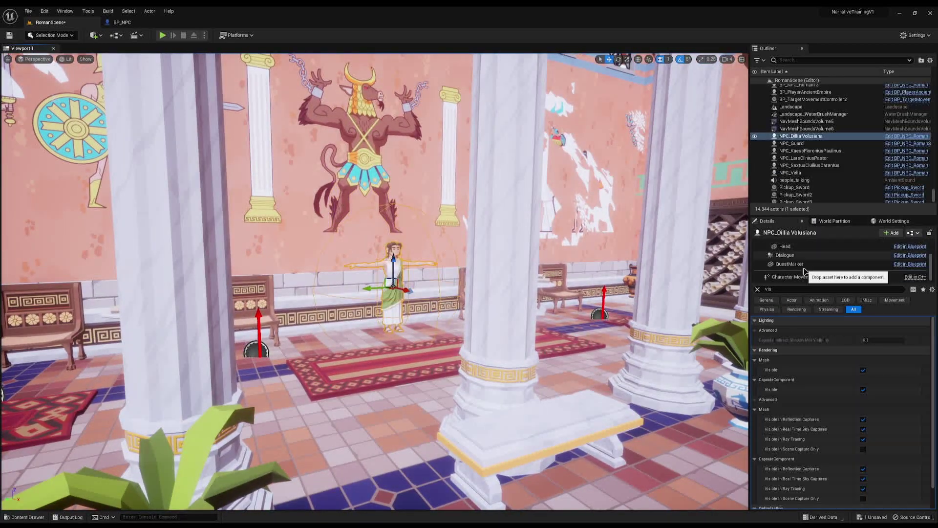
click(802, 264)
key(ctrl+a)
text(hidd)
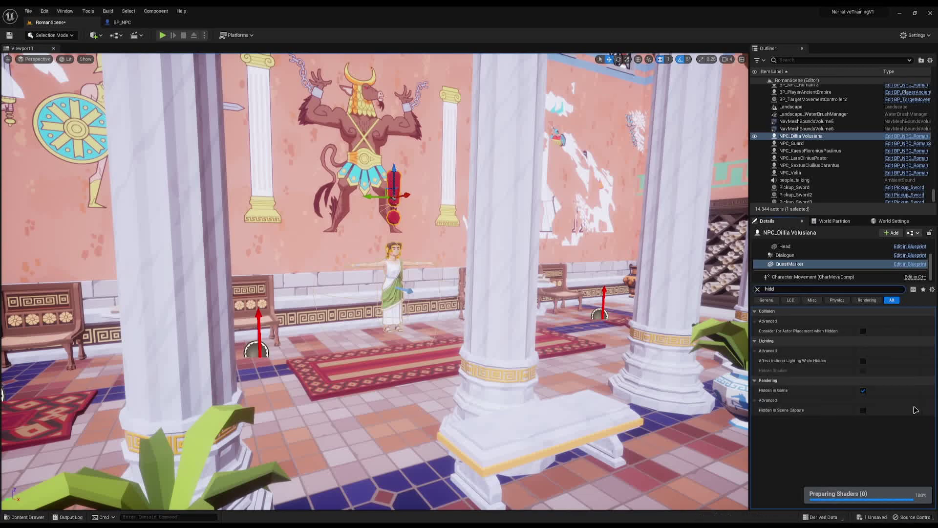
click(863, 391)
- Play-test the level to check the quest markers above the NPCs, and frame the green-robed NPC in the editor viewport
key(s)
right_drag(718, 376, 746, 376)
key(w)
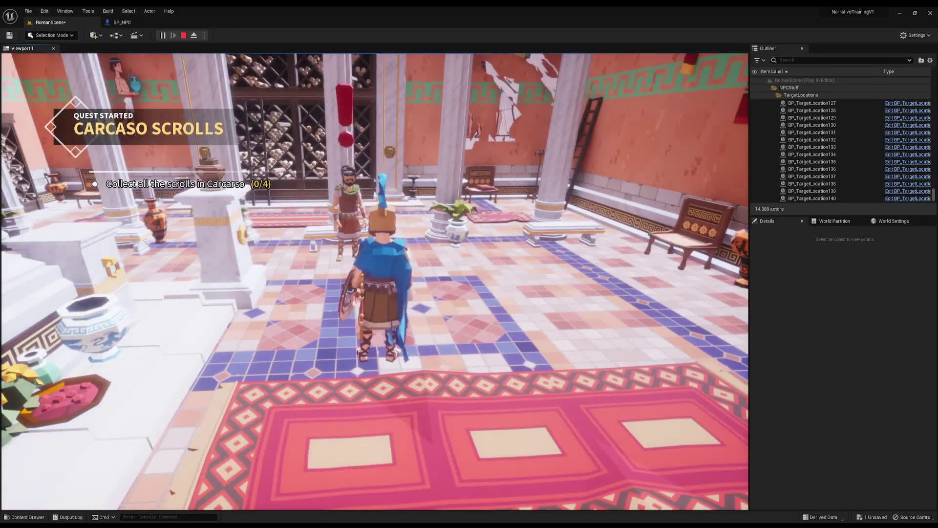
key(Escape)
key(w)
key(s)
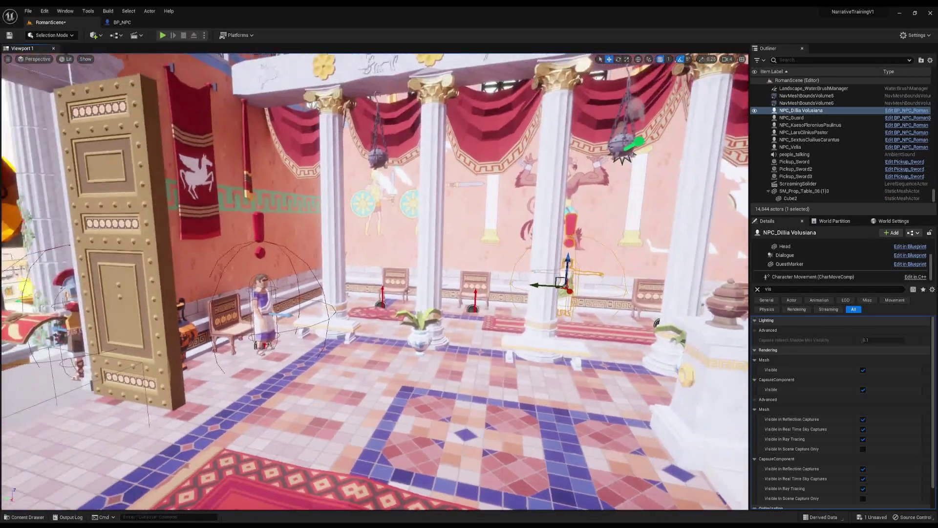
key(w)
right_drag(435, 384, 418, 384)
key(s)
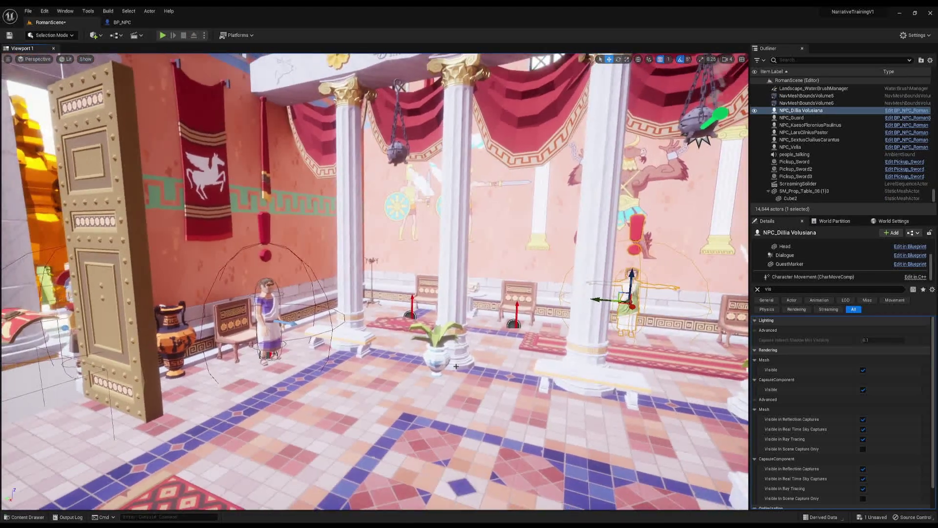
key(f)
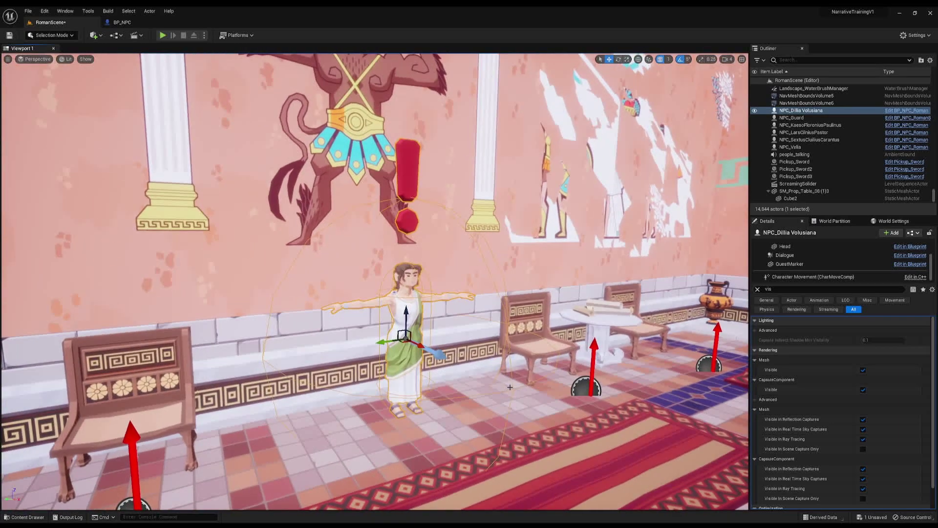
- Create a Narrative Event blueprint named NE_TriggerQuestMarker in the Blueprints/Narrative/Event folder and open it
key(ctrl+space)
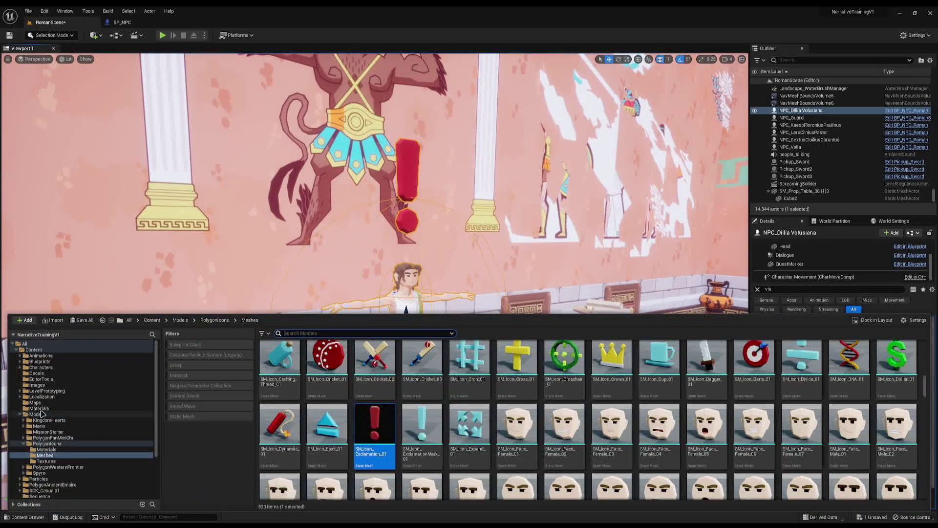
click(42, 356)
click(53, 362)
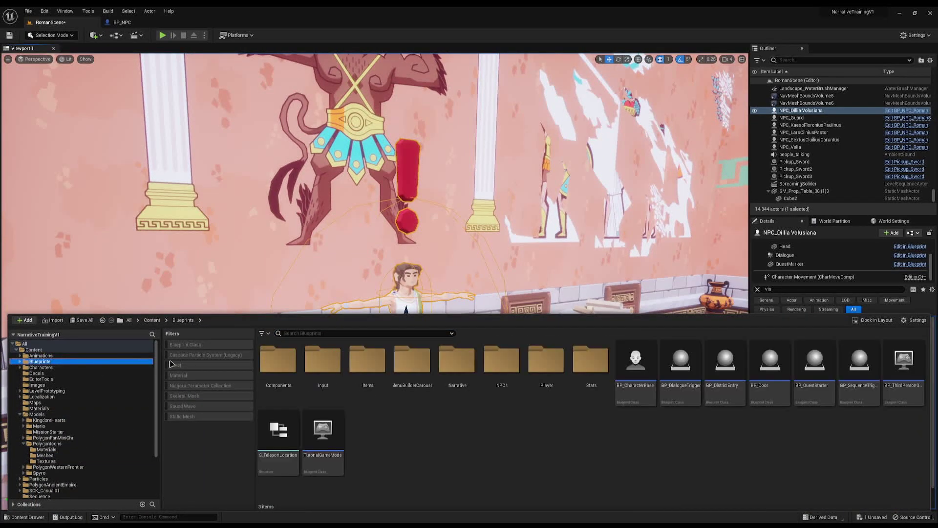
right_click(529, 447)
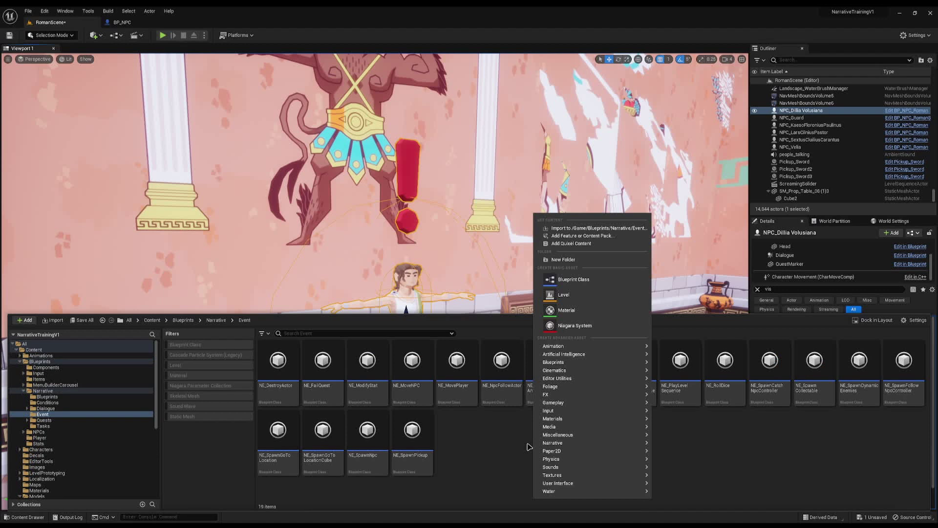
click(527, 446)
right_click(523, 443)
click(574, 279)
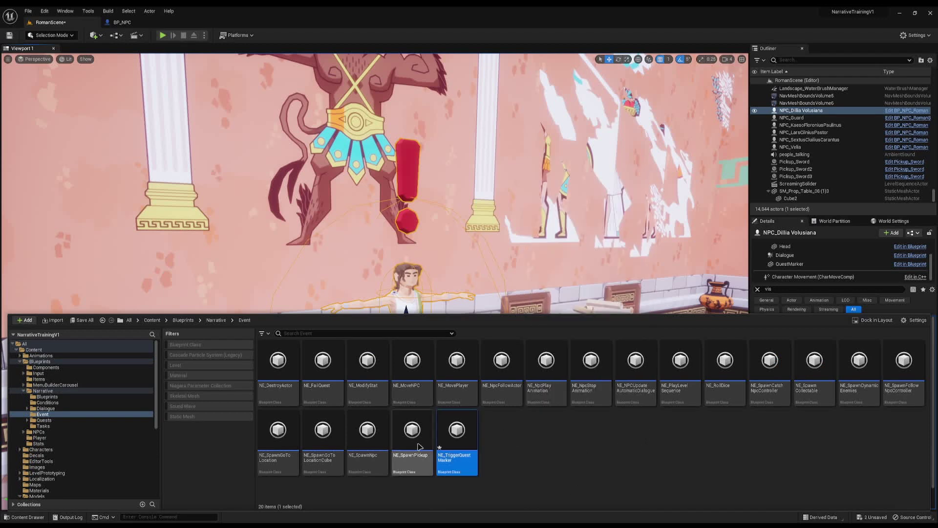
double_click(456, 440)
- Move the Return Node away from Execute Event and insert a Get All Actors Of Class with Tag node between them
drag(326, 201, 631, 202)
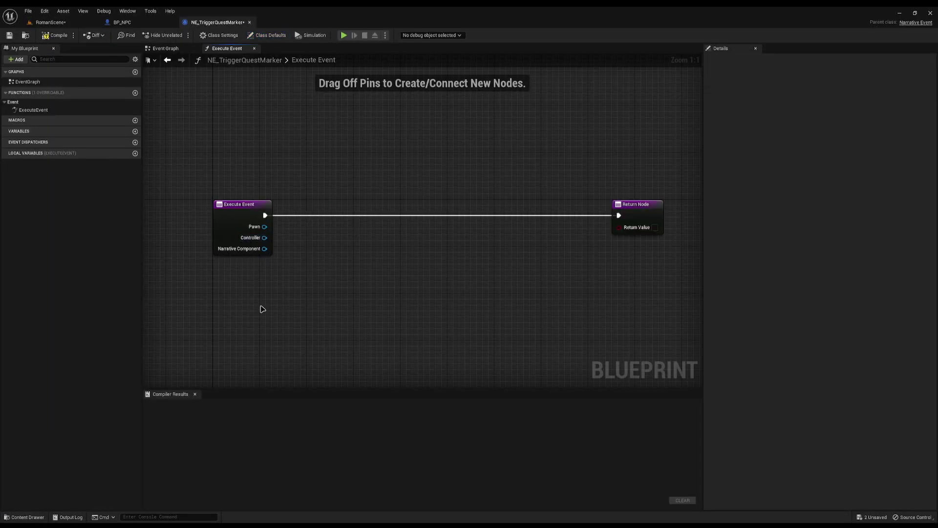
drag(319, 214, 319, 214)
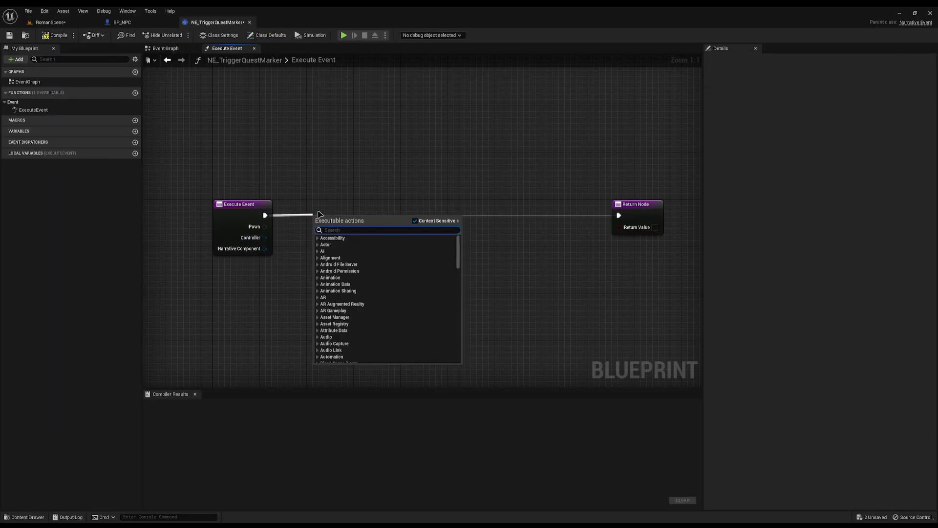
text(get actor)
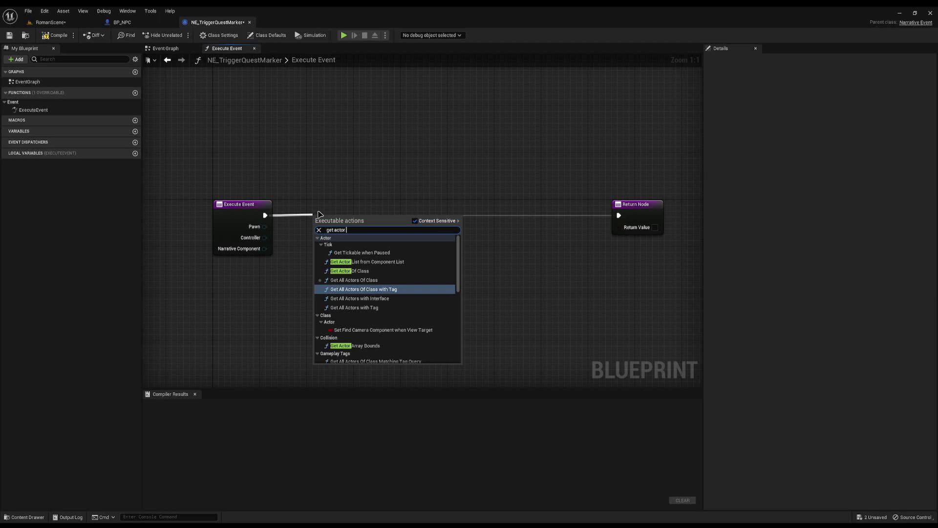
key(Return)
key(q)
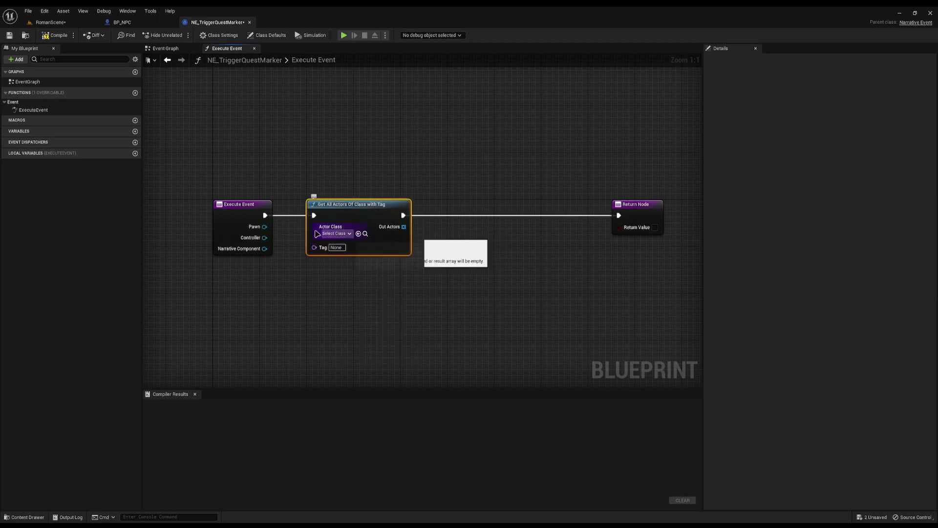
- Set the actor class of the Get All Actors node to BP_NPC and promote its Tag input to a variable
click(318, 233)
text(b)
click(345, 276)
drag(315, 248, 262, 283)
click(278, 316)
- Add a For Each Loop over the Out Actors array
drag(395, 226, 430, 233)
text(for each)
key(Return)
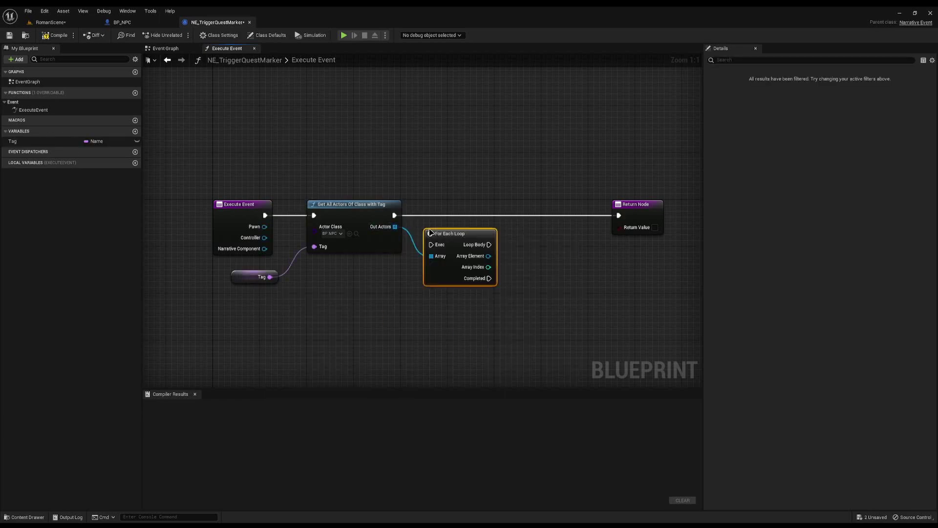
- Call Trigger Quest Marker on each array element from the Loop Body and promote its Hidden input to a variable
drag(263, 213, 305, 211)
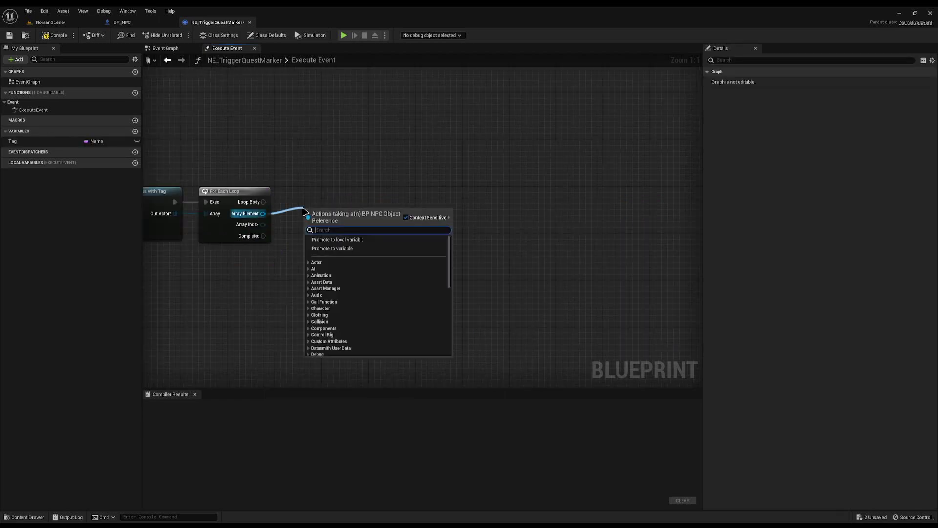
text(trigg)
key(Return)
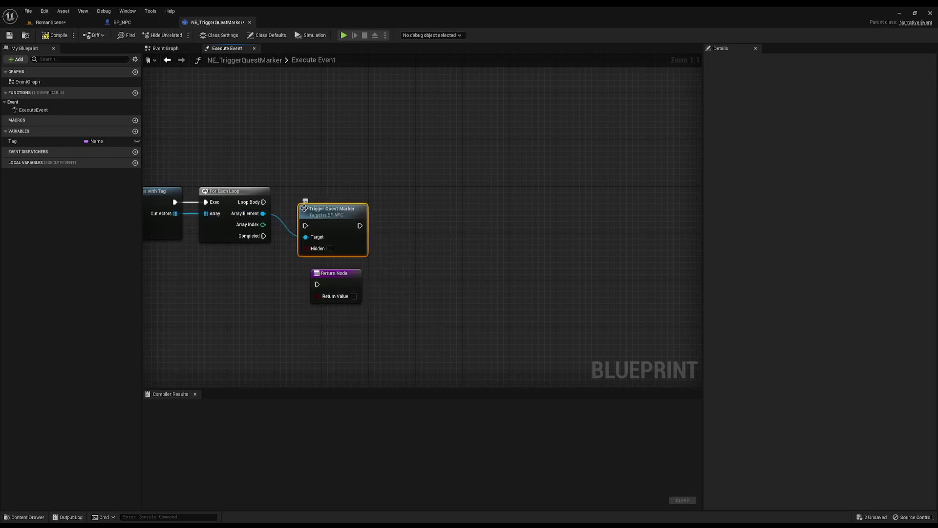
drag(305, 226, 263, 201)
drag(422, 189, 422, 189)
drag(314, 209, 379, 186)
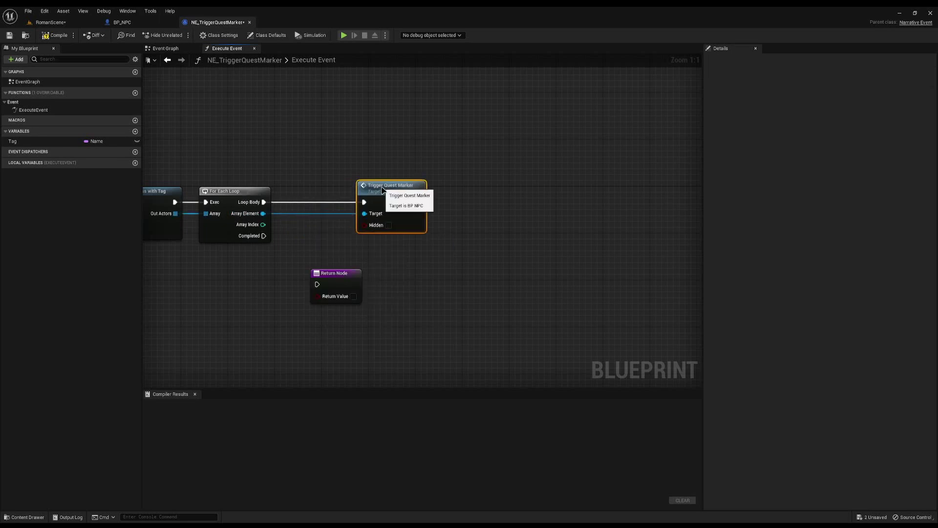
drag(371, 225, 321, 247)
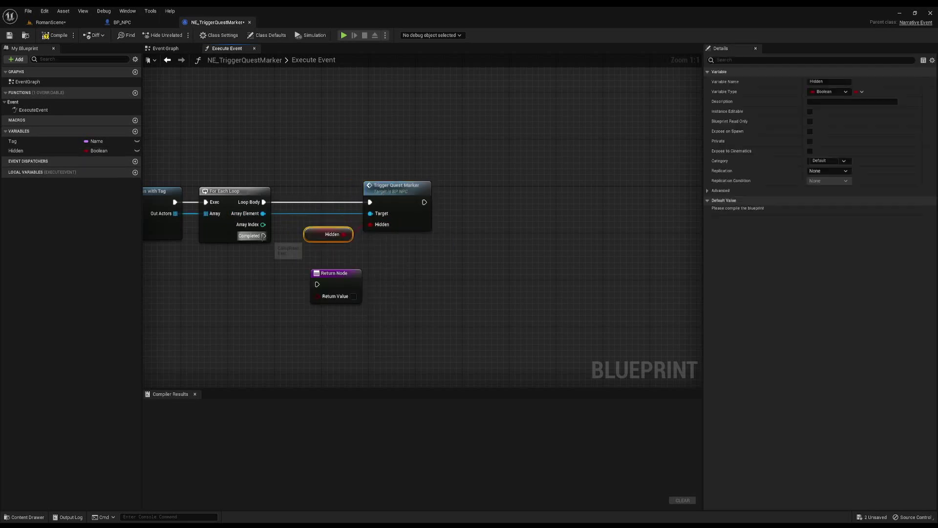
- Connect the loop's Completed output to the Return Node with a true return value, and make Tag and Hidden instance editable
drag(263, 236, 317, 285)
click(353, 297)
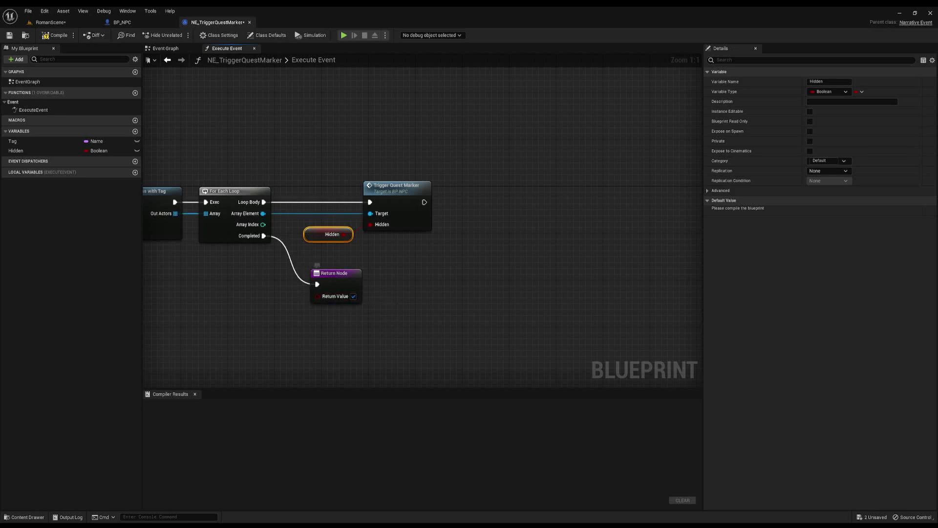
click(137, 151)
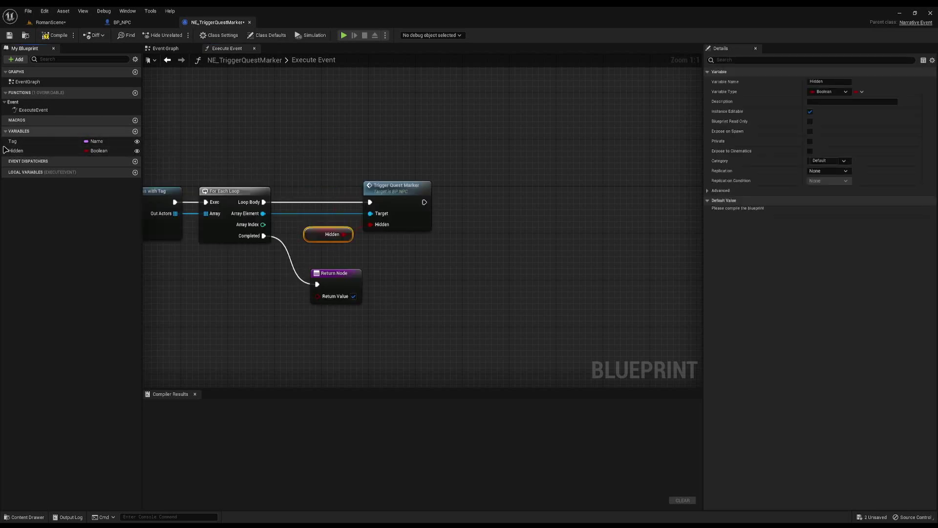
- Override the Get Graph Display Text function and feed its return value from an Append string node
click(95, 92)
click(116, 93)
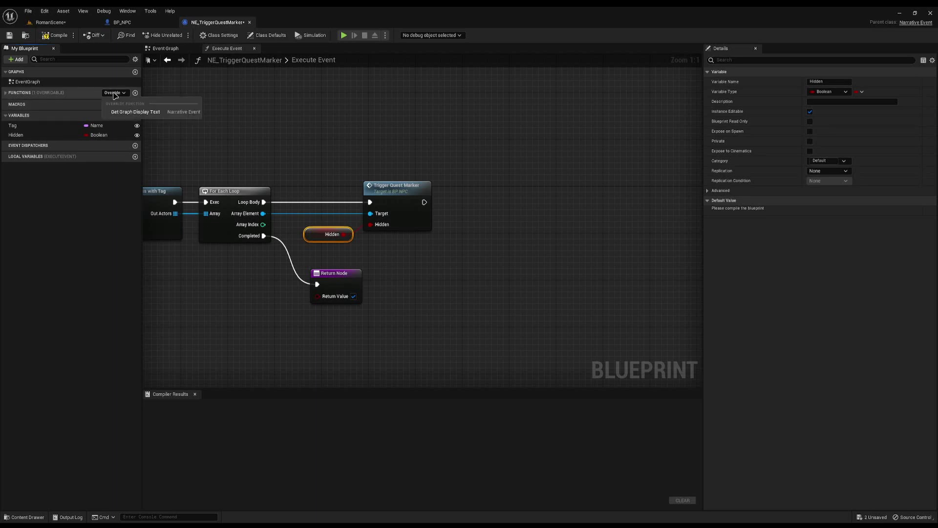
click(139, 112)
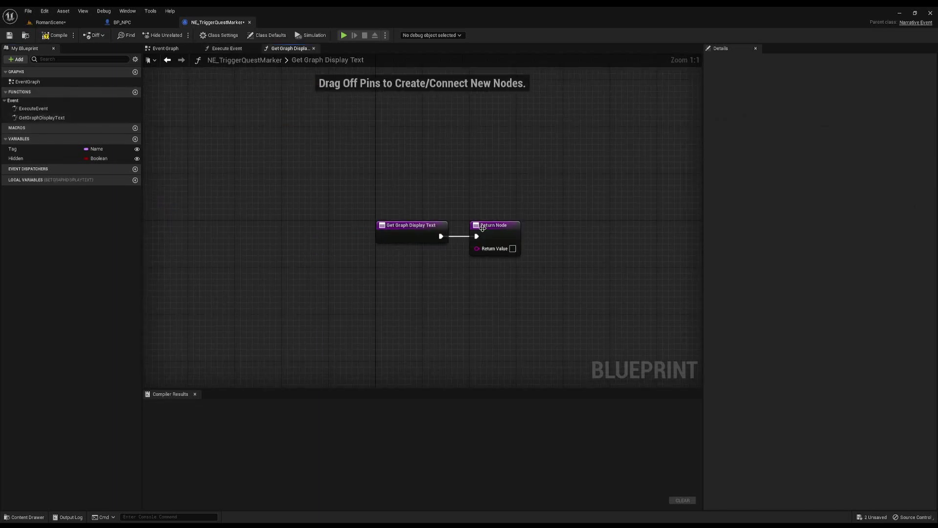
drag(511, 228, 384, 264)
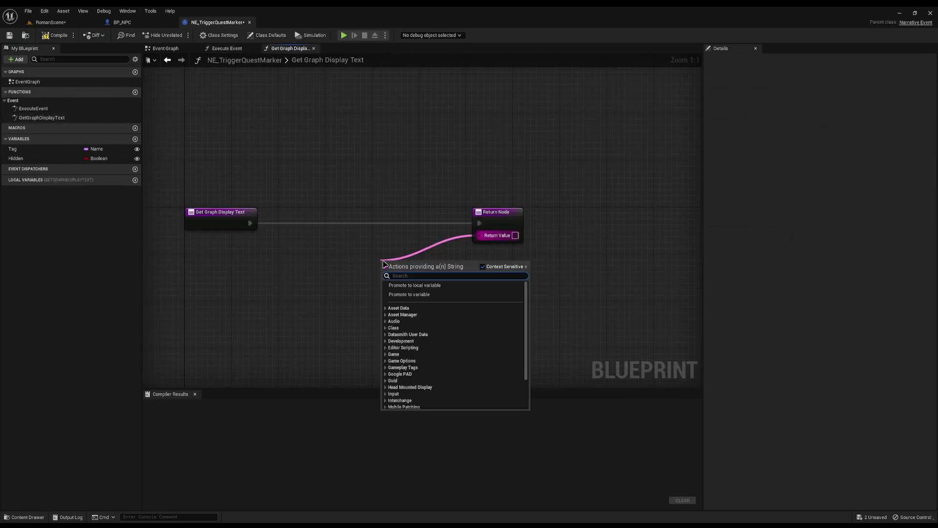
text(append)
key(Return)
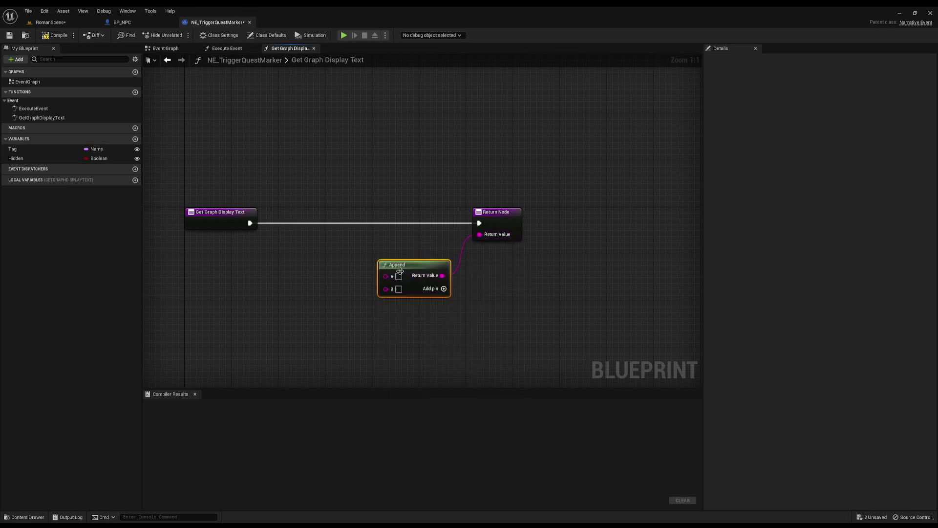
- Fill the Append node with "Set ", the Tag variable, "'s quest marker to " and the Hidden variable
right_click(400, 272)
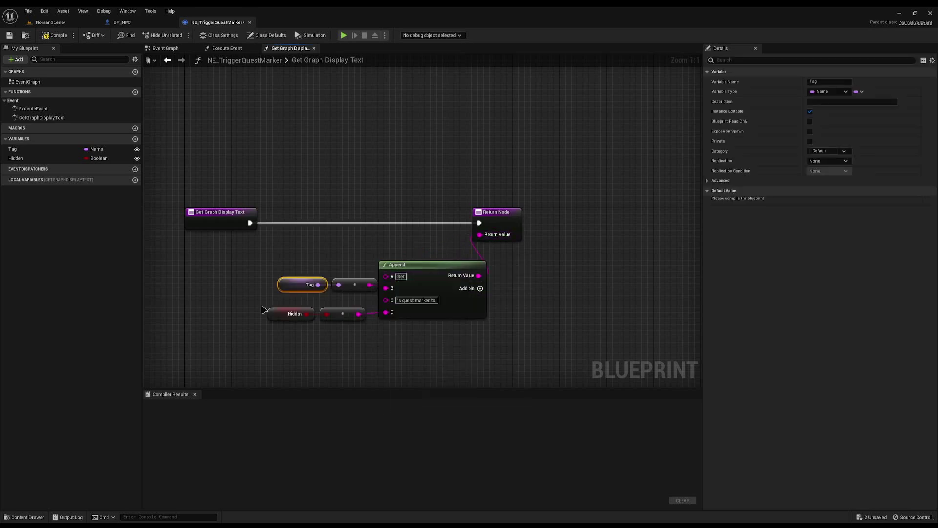
drag(262, 311, 371, 350)
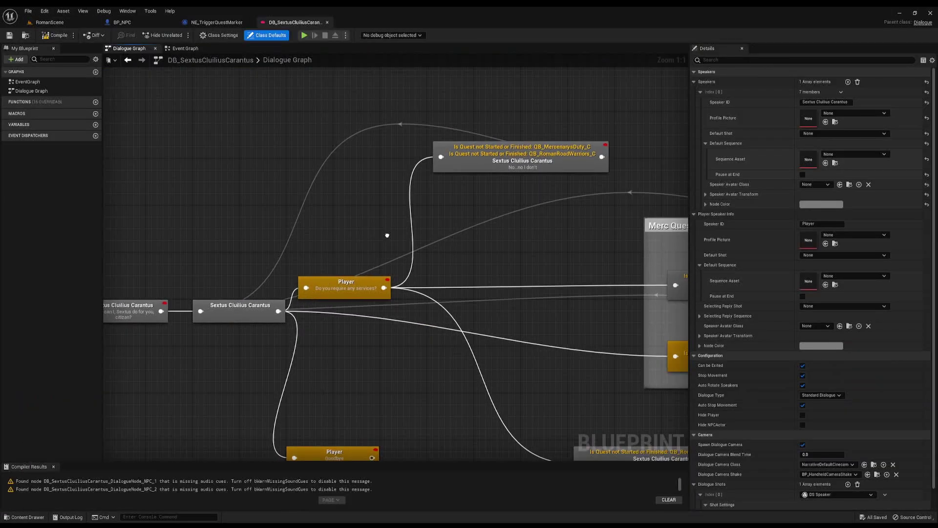
- In the DB_SextusCluiliusCarantus dialogue, add an NE Trigger Quest Marker event with Hidden enabled to the player's "I will take care of it" reply
right_drag(400, 139, 409, 152)
scroll(416, 181, down, 1)
right_drag(418, 186, 582, 161)
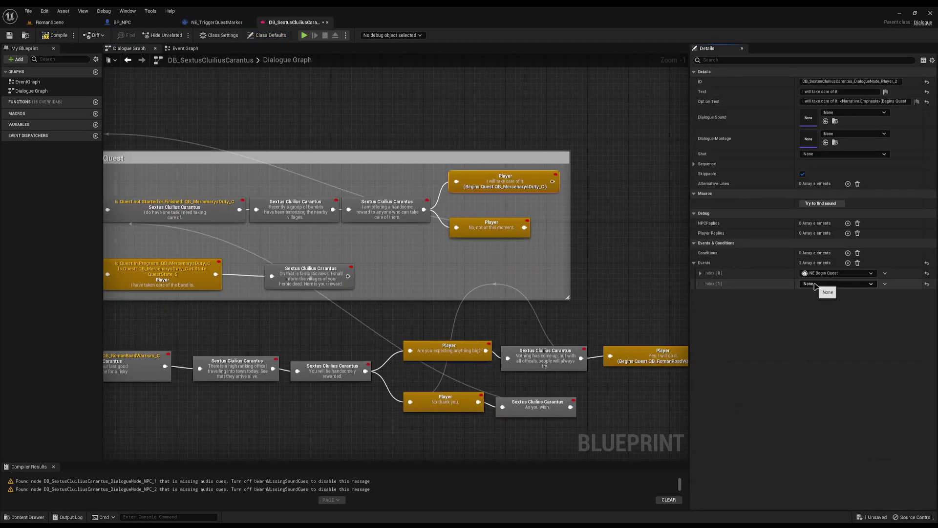
click(815, 285)
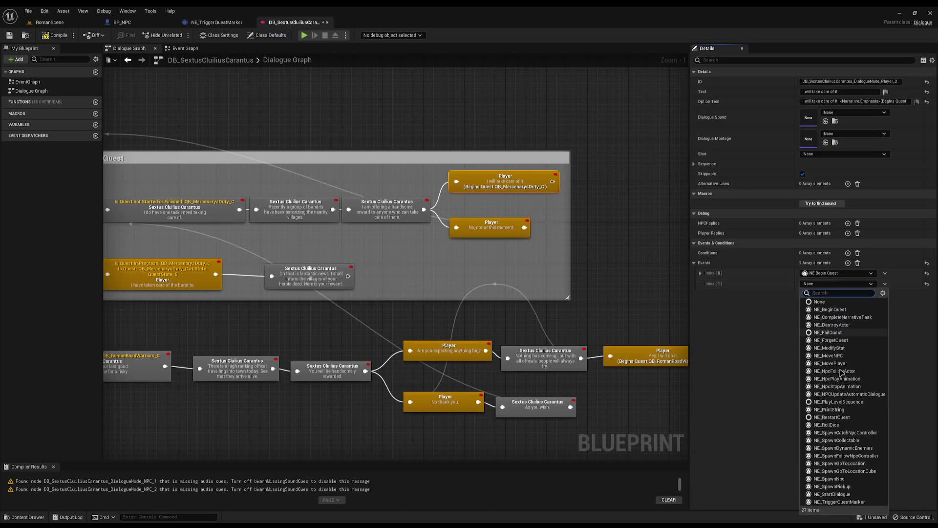
click(850, 502)
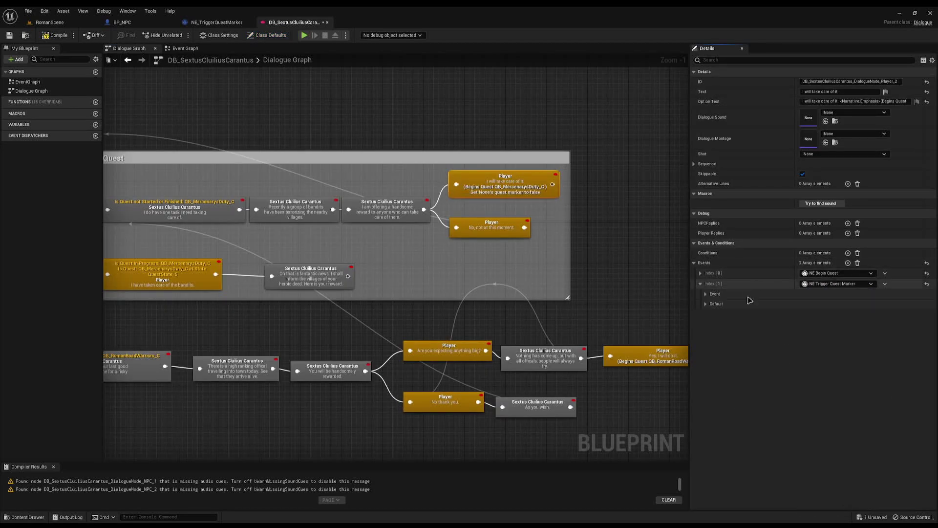
click(803, 324)
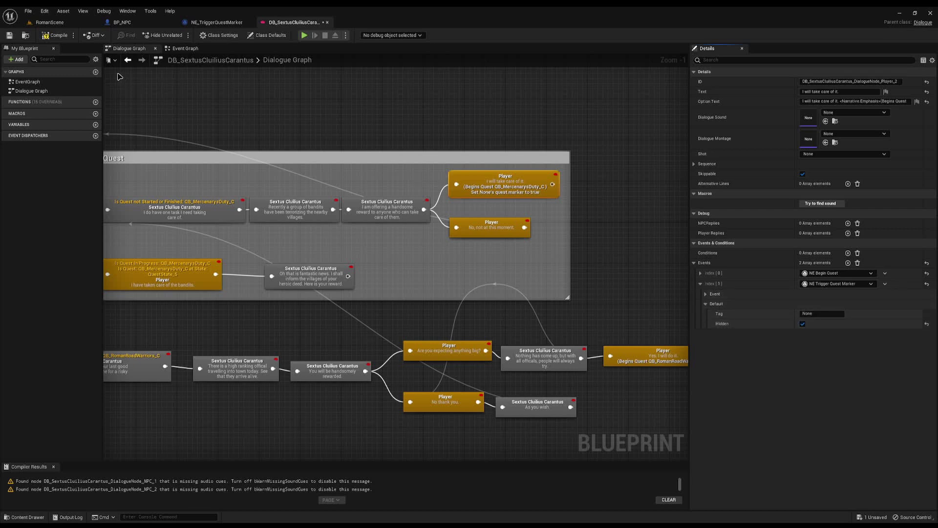
- Set the actor tag of NPC_SextusCluiliusCarantus to "Sextus Cluilius Carantus" and enter the same Tag in the reply's quest marker event
click(88, 22)
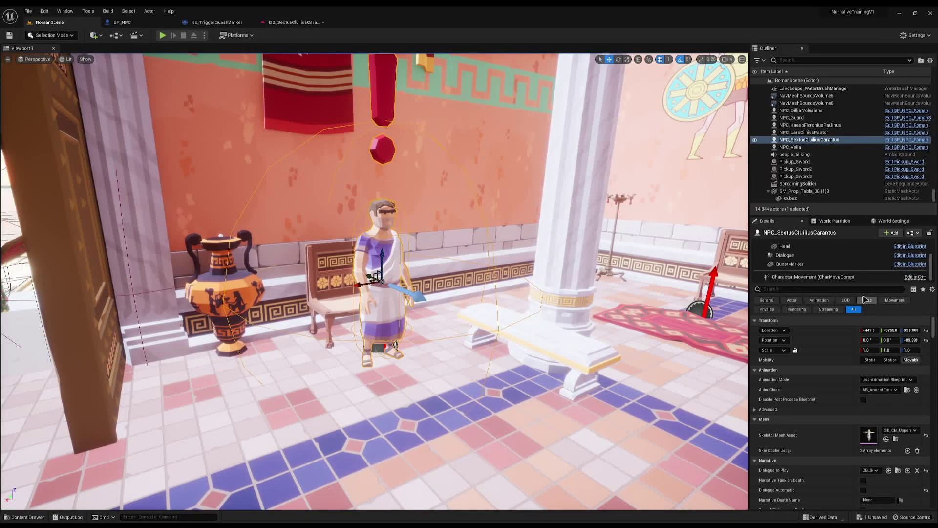
click(864, 420)
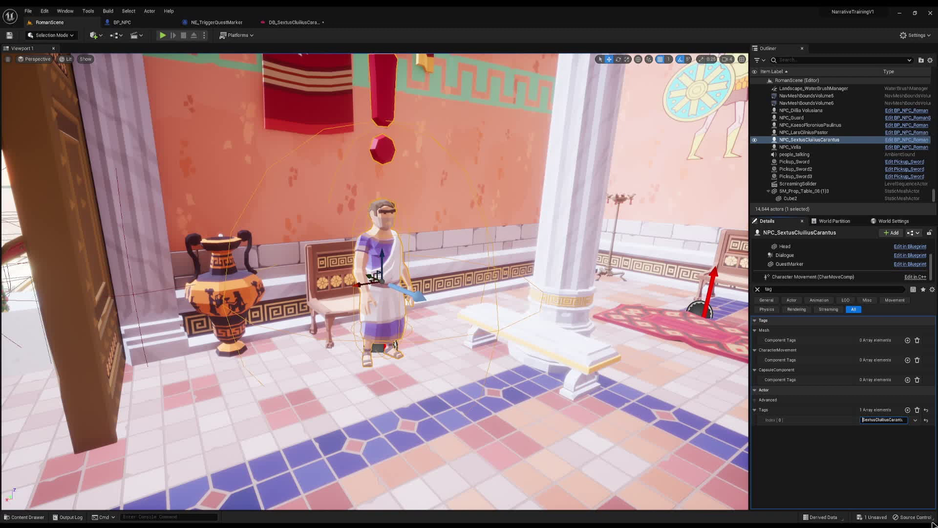
click(293, 22)
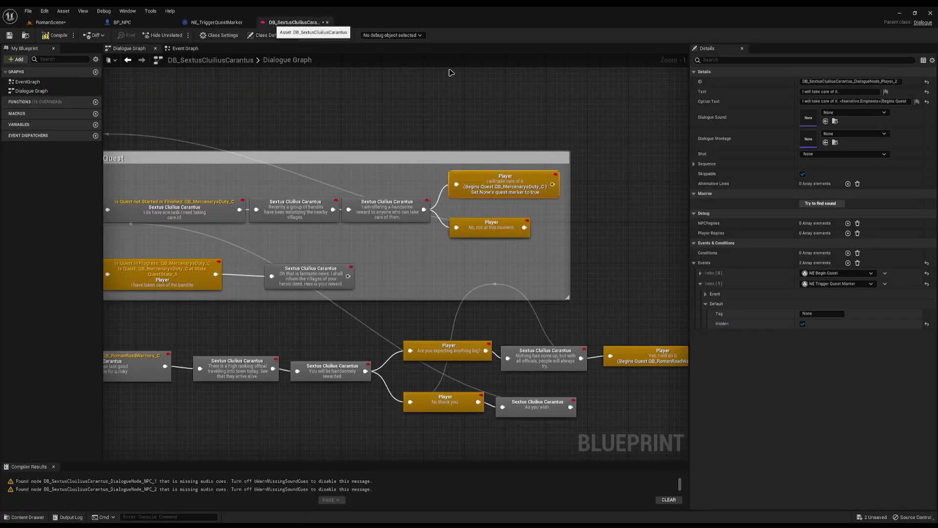
click(823, 314)
text(Sextus Cluilius Carantus)
key(Return)
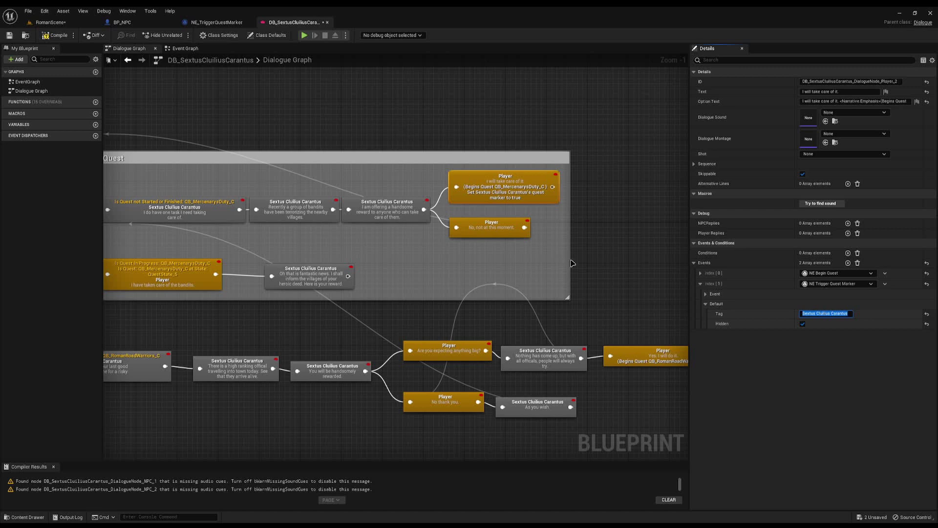
- In QB_MercenarysDuty, add an NE Trigger Quest Marker event to Quest State 5 with Tag "Sextus Cluilius Carantus" and Hidden off, and compile
right_drag(258, 275, 358, 245)
mouse_move(411, 268)
right_down()
mouse_move(435, 274)
mouse_move(421, 300)
right_up()
mouse_move(532, 296)
right_down()
mouse_move(508, 311)
mouse_move(561, 322)
right_up()
right_drag(637, 308, 589, 311)
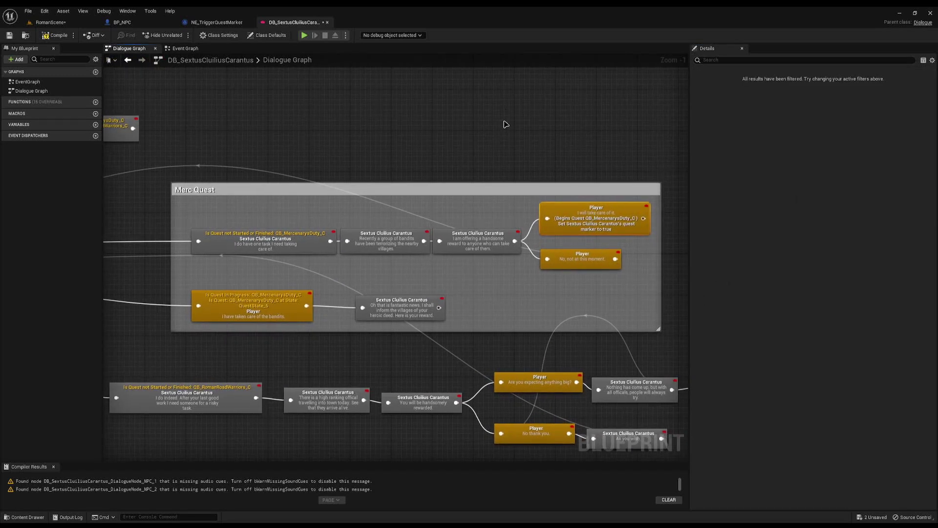
double_click(298, 248)
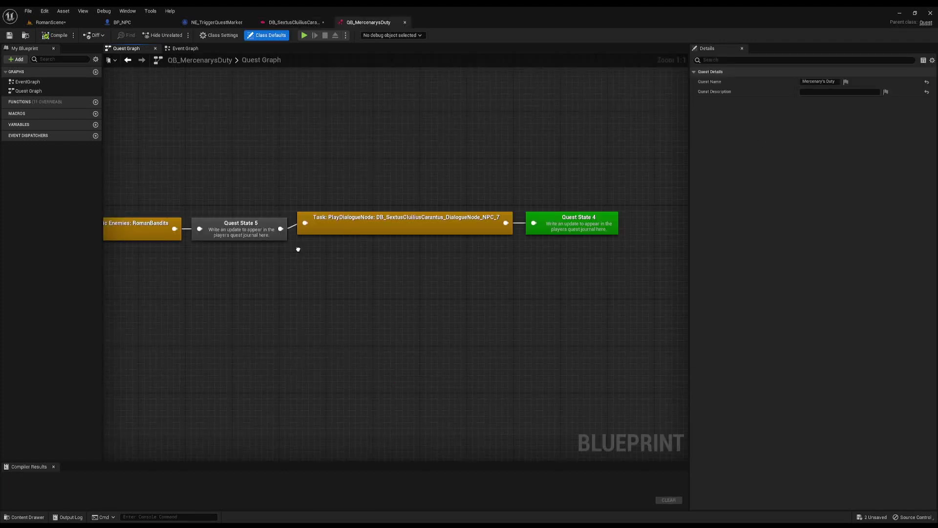
right_drag(299, 249, 348, 246)
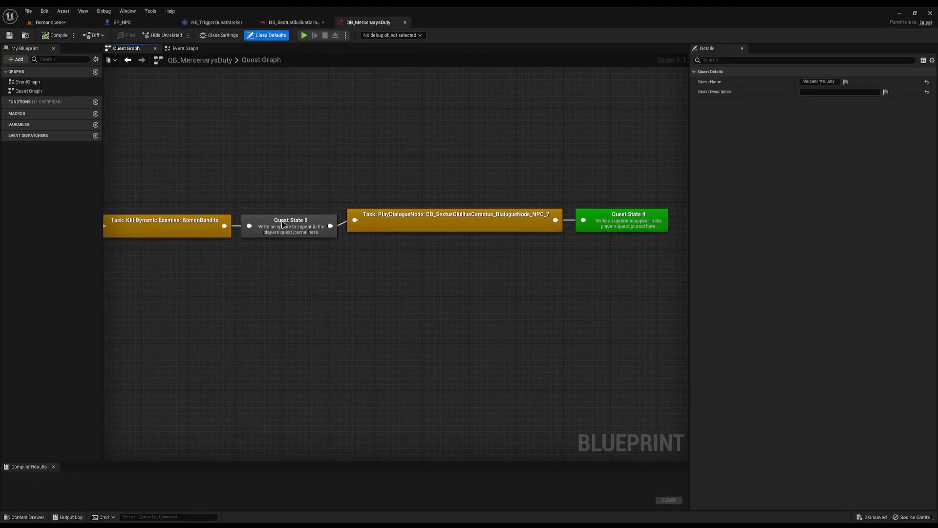
click(285, 225)
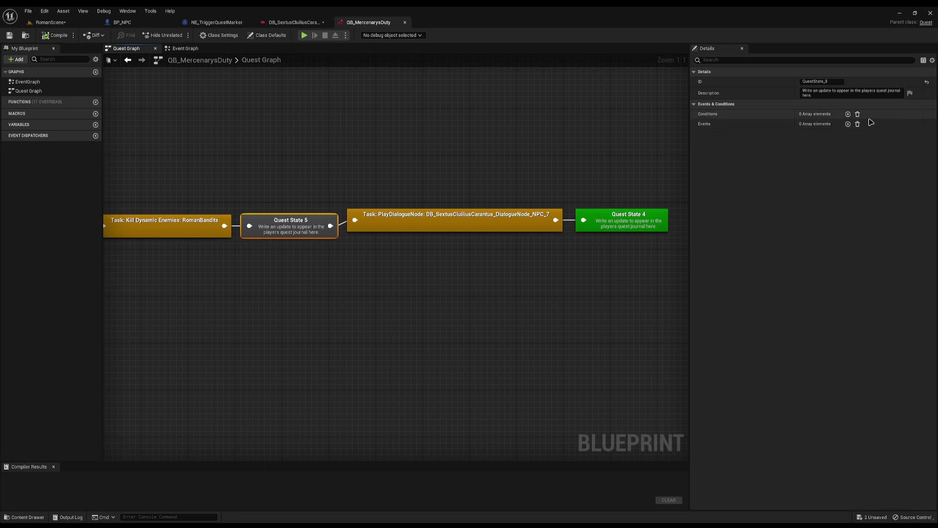
click(814, 135)
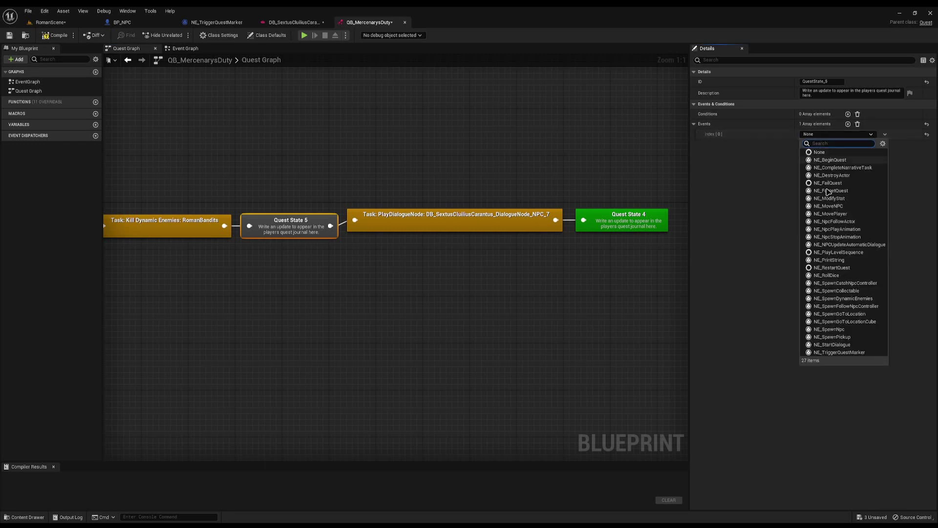
click(811, 362)
double_click(742, 134)
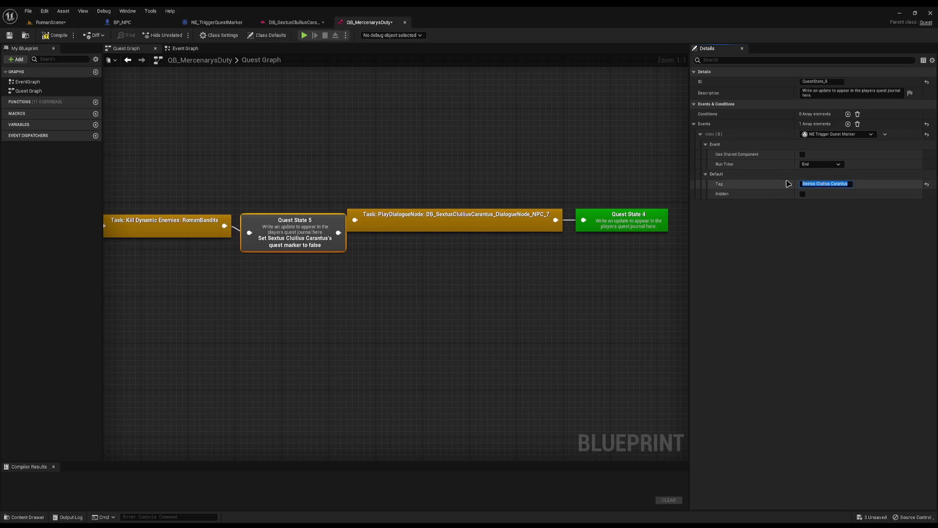
click(55, 35)
- Save the unsaved assets and start playing the RomanScene level in the editor
click(50, 23)
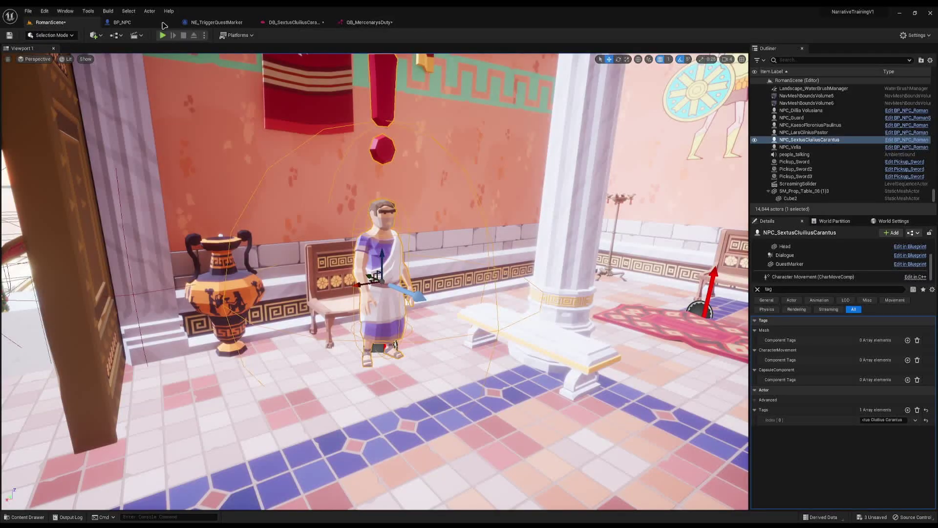
key(ctrl+s)
click(163, 36)
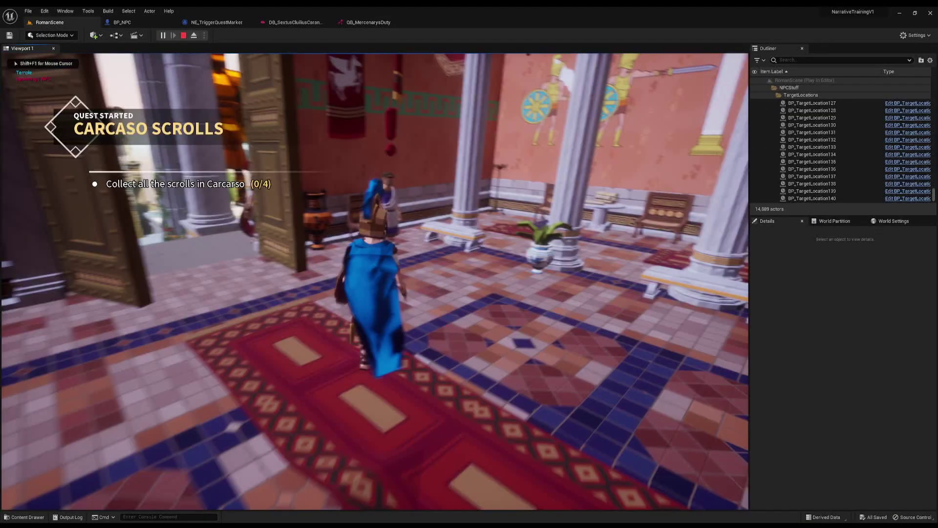
- Talk to Sextus in the temple and accept the Mercenary's Duty quest to test hiding the quest marker
key(w)
key(e)
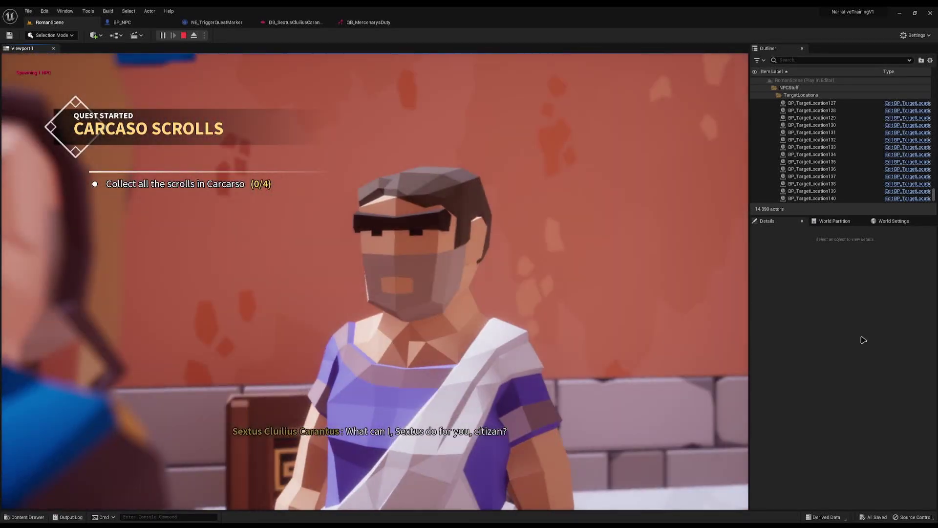
key(e)
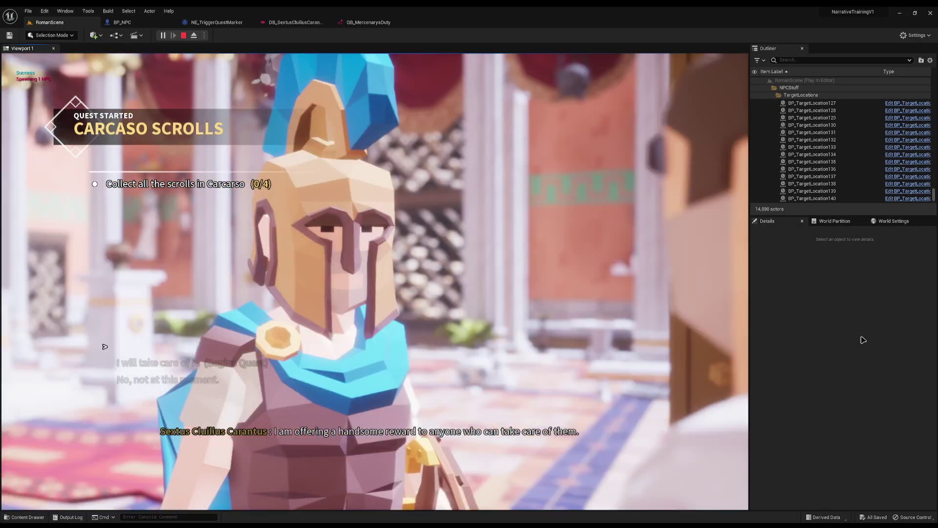
key(1)
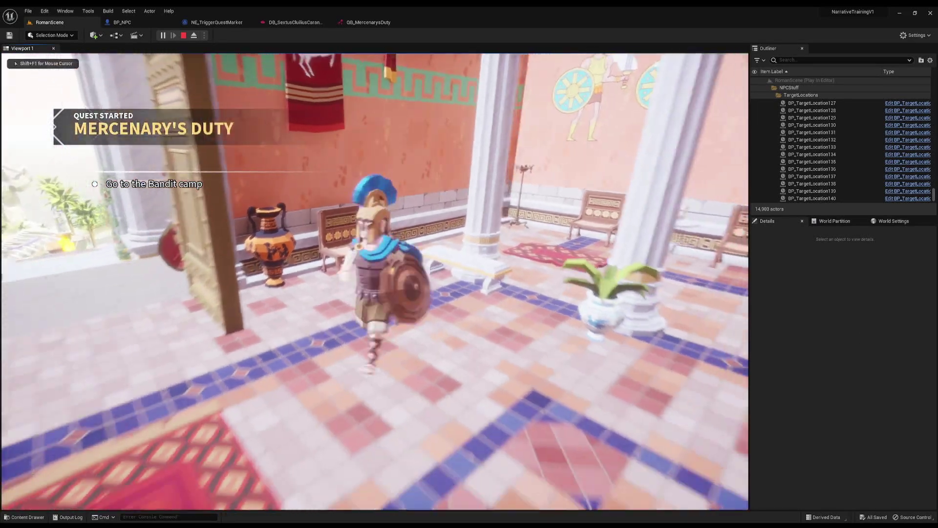
- Go to the bandit camp, kill all the bandits and head back to the temple
key(w)
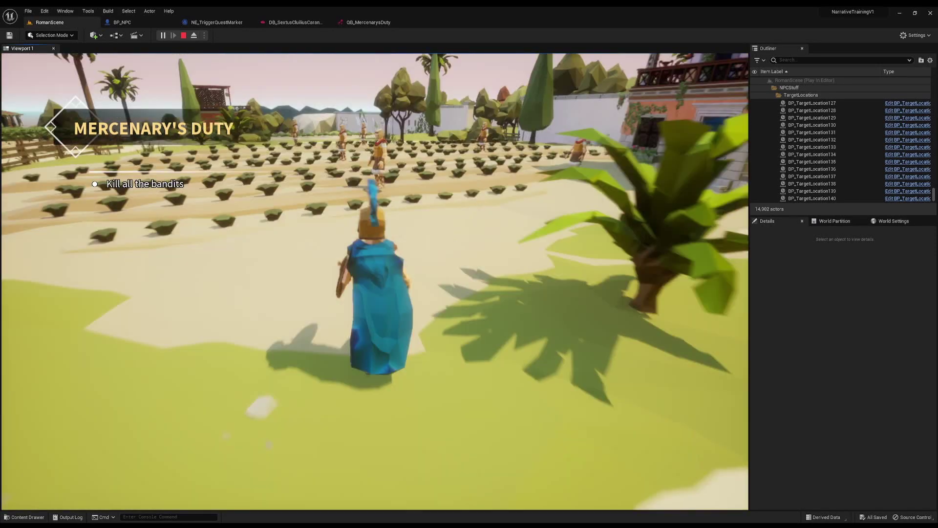
key(w)
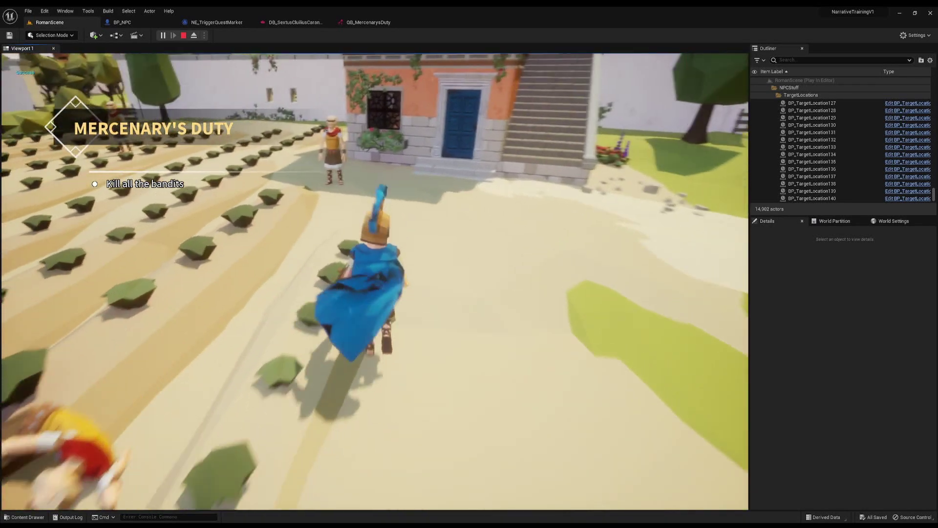
key(w)
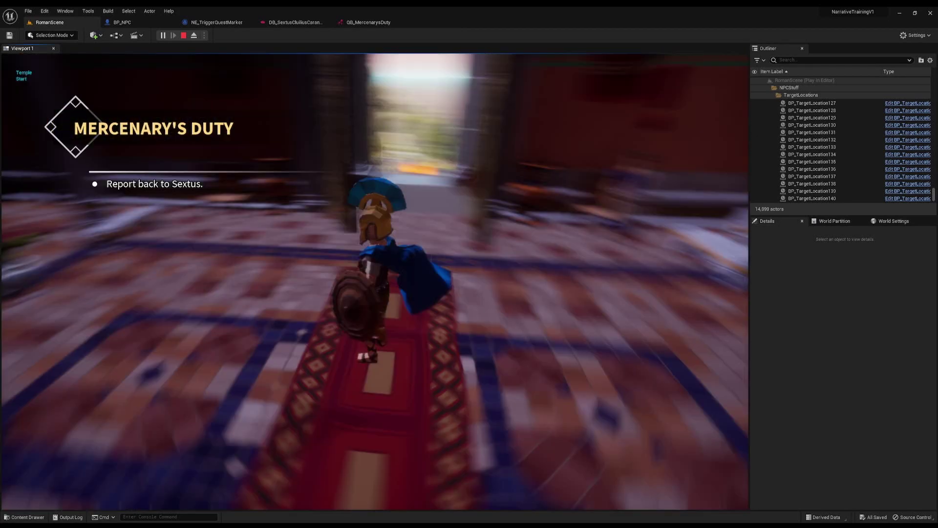
- Check the quest marker above Sextus, report that the bandits are taken care of, and end the play session
key(d)
key(s)
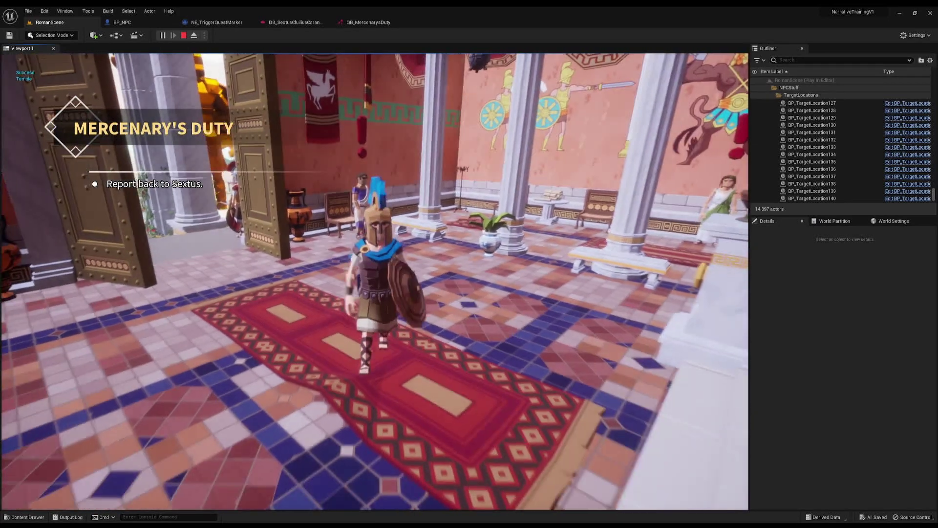
key(d)
key(w)
key(e)
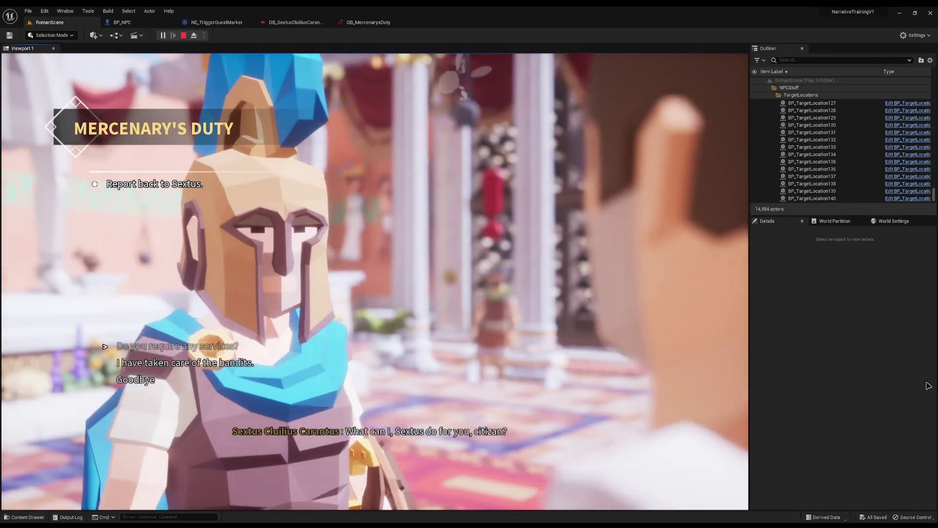
click(104, 347)
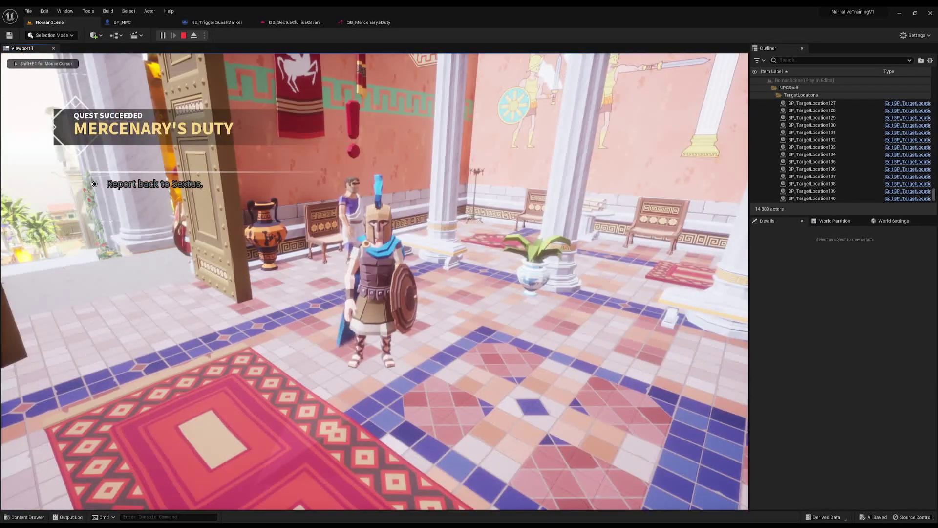
key(Escape)
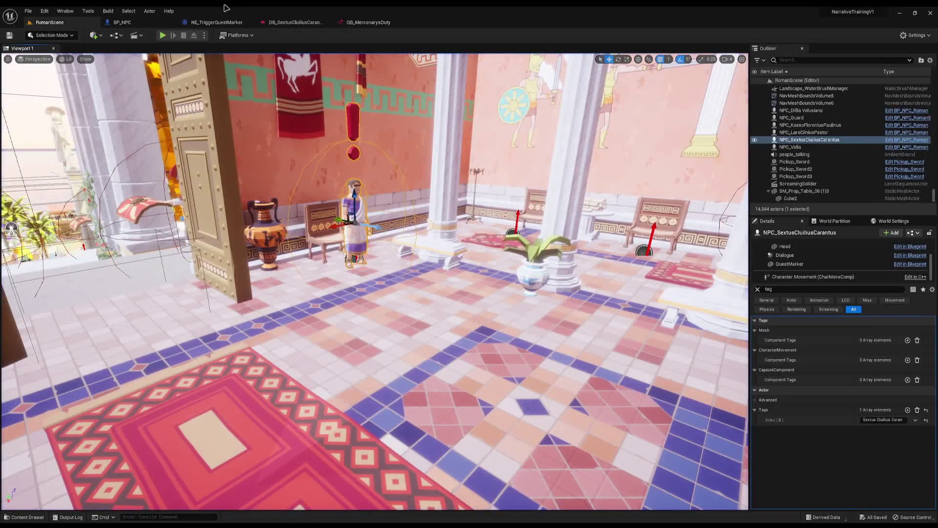
- Copy the NE Trigger Quest Marker event from the "I will take care of it" reply to the "Yes, I will do it" reply that begins QB_RomanRoadWarriors
click(296, 22)
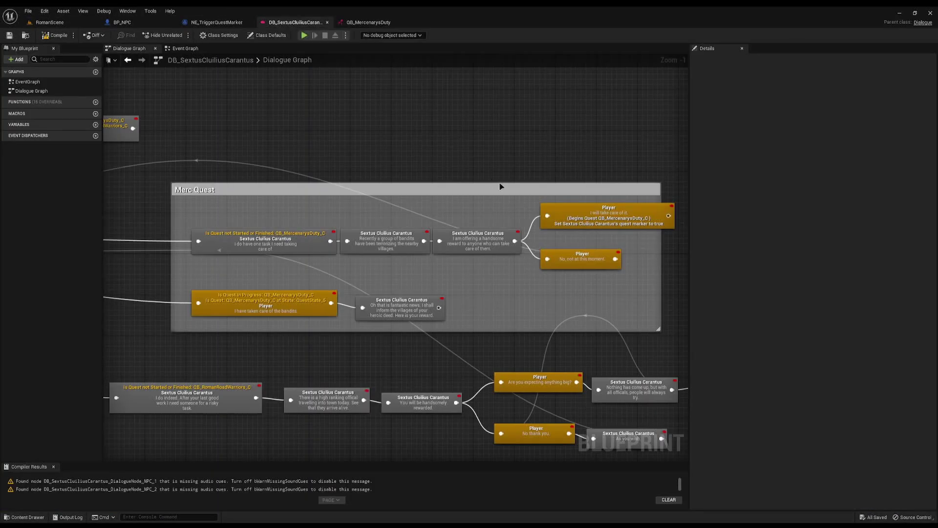
right_drag(487, 447, 476, 318)
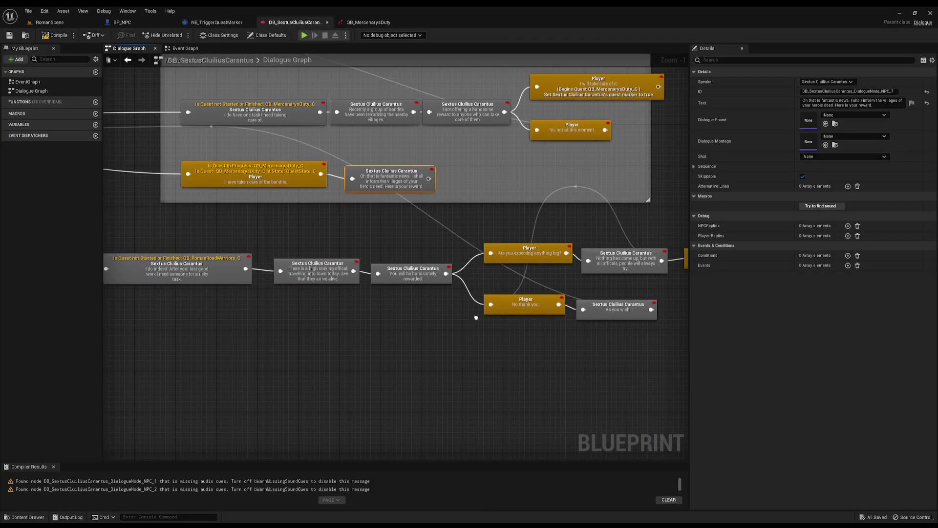
right_drag(476, 318, 458, 330)
right_drag(335, 232, 459, 209)
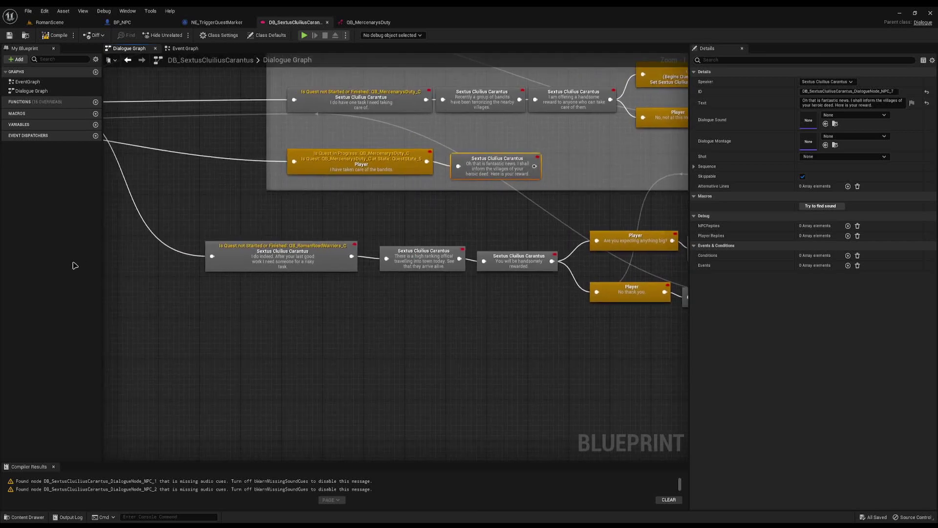
drag(175, 224, 331, 293)
right_drag(332, 293, 198, 292)
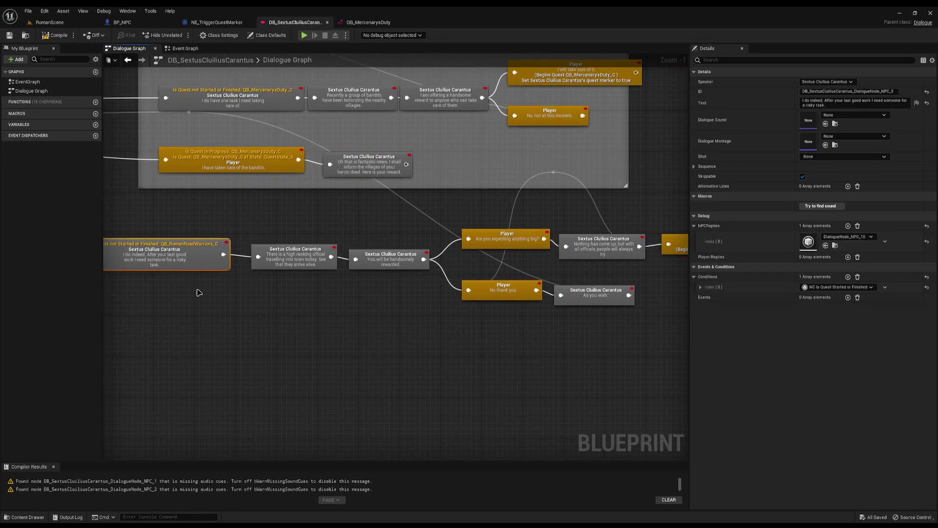
right_drag(362, 286, 169, 292)
right_drag(599, 306, 408, 308)
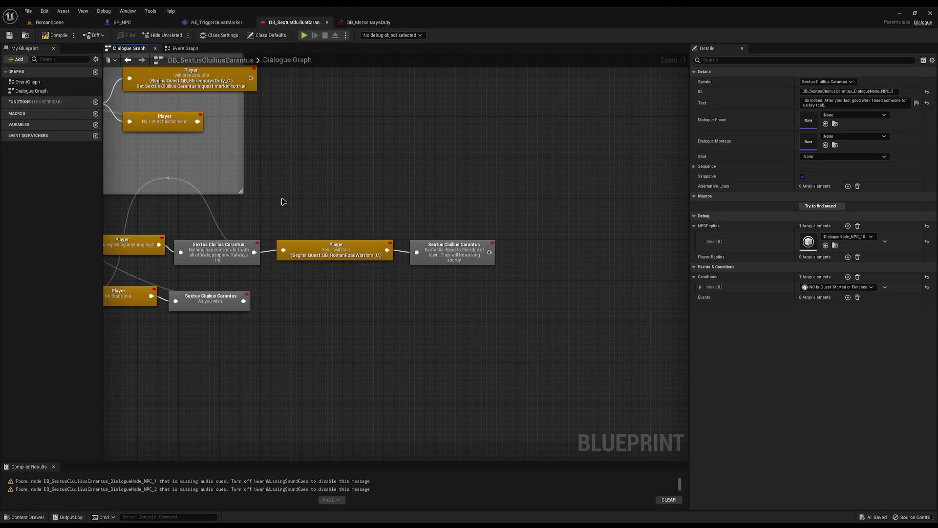
right_drag(337, 264, 395, 292)
click(270, 110)
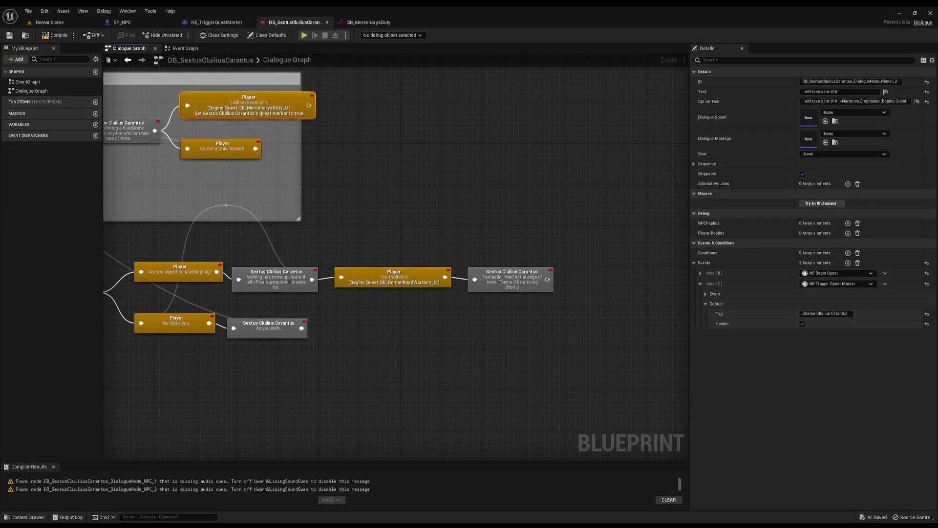
right_click(782, 286)
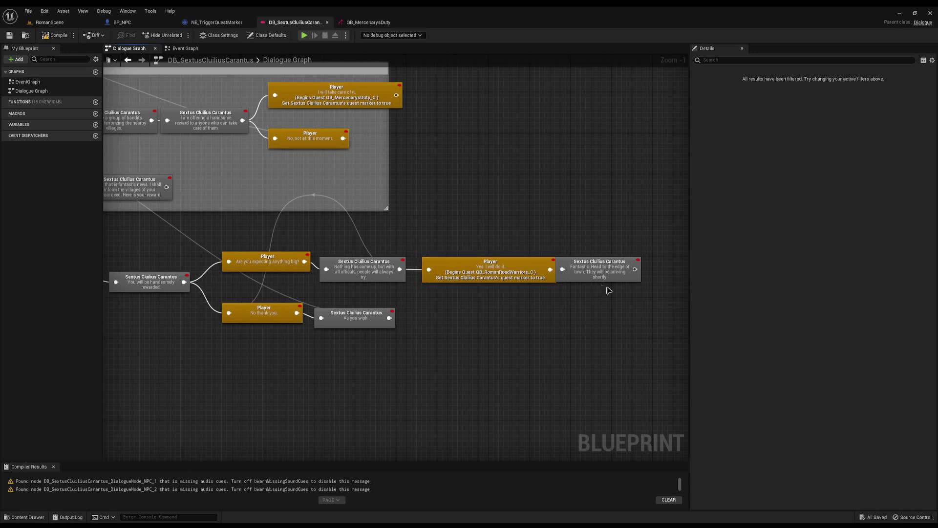
- Move Sextus's "Fantastic. Head to the edge of town" line slightly away from the "Yes, I will do it" reply
drag(586, 279, 596, 280)
click(401, 200)
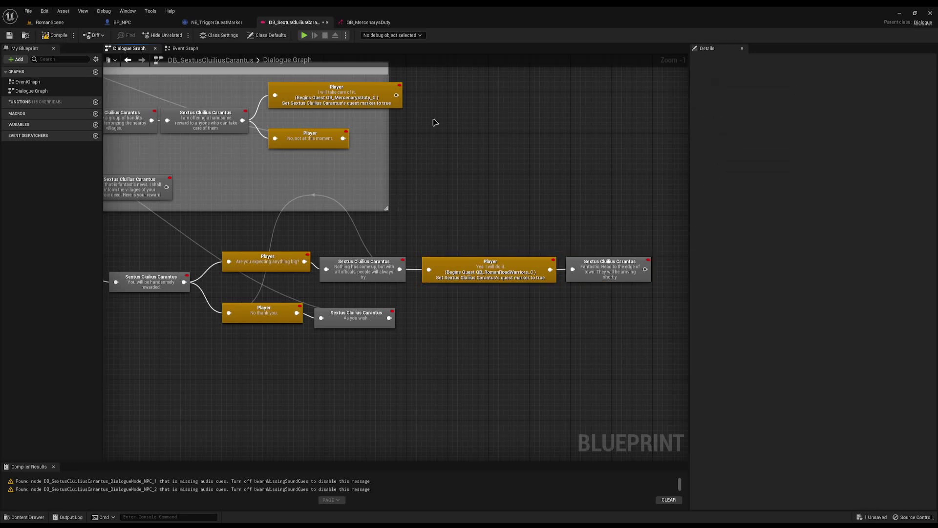
right_drag(409, 187, 596, 247)
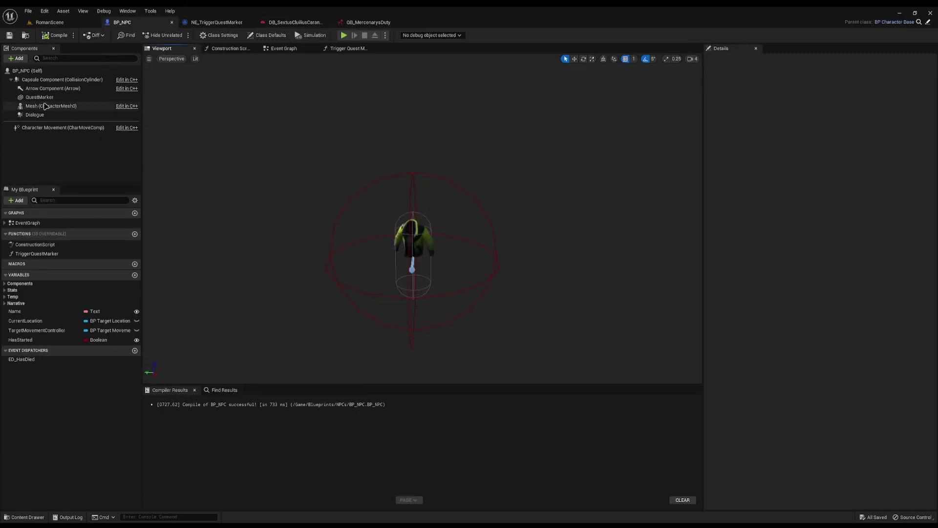
- Review the QuestMarker component in BP_NPC, the NE_TriggerQuestMarker display text graph, and the events on Sextus's quest-accepting dialogue replies
click(39, 97)
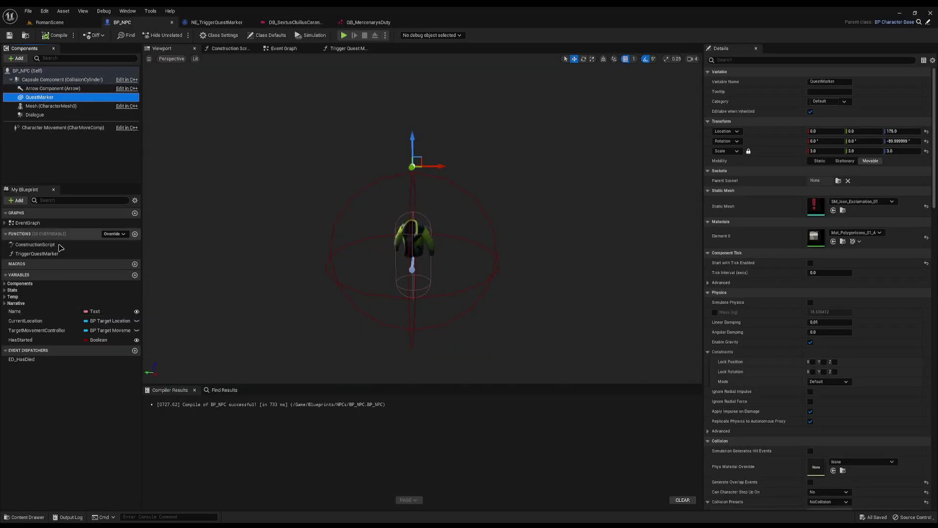
click(217, 22)
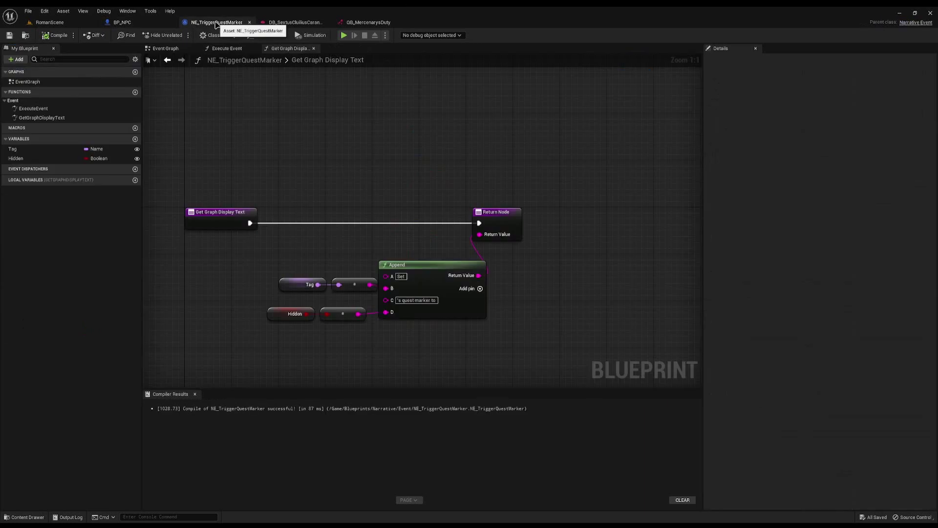
click(298, 22)
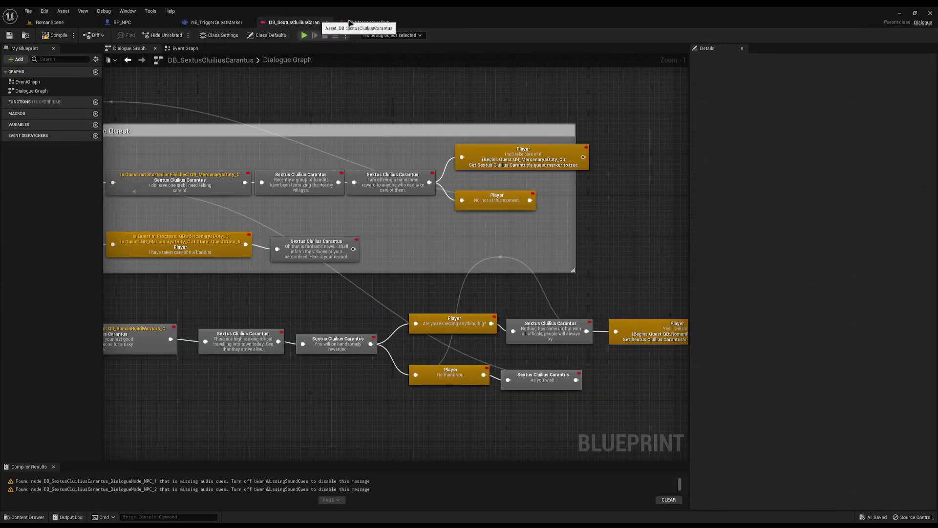
click(510, 157)
right_drag(685, 377, 425, 339)
click(583, 298)
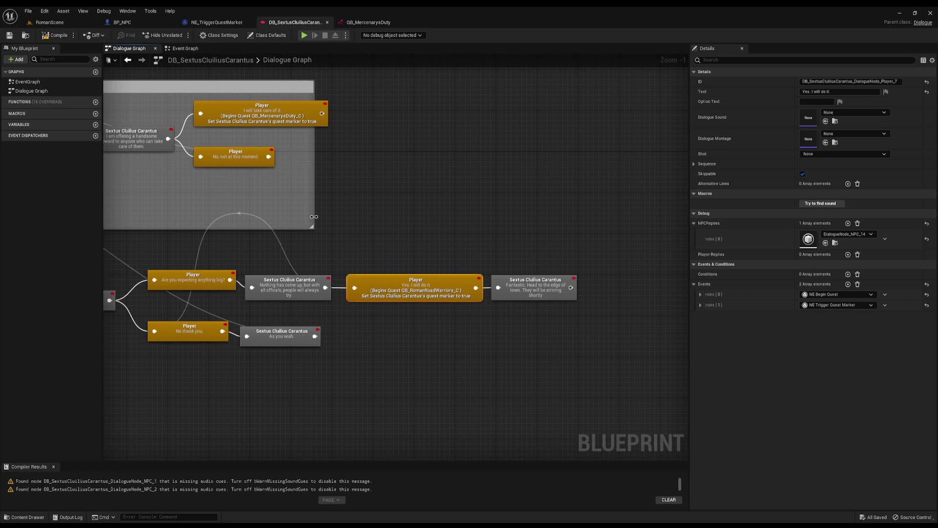